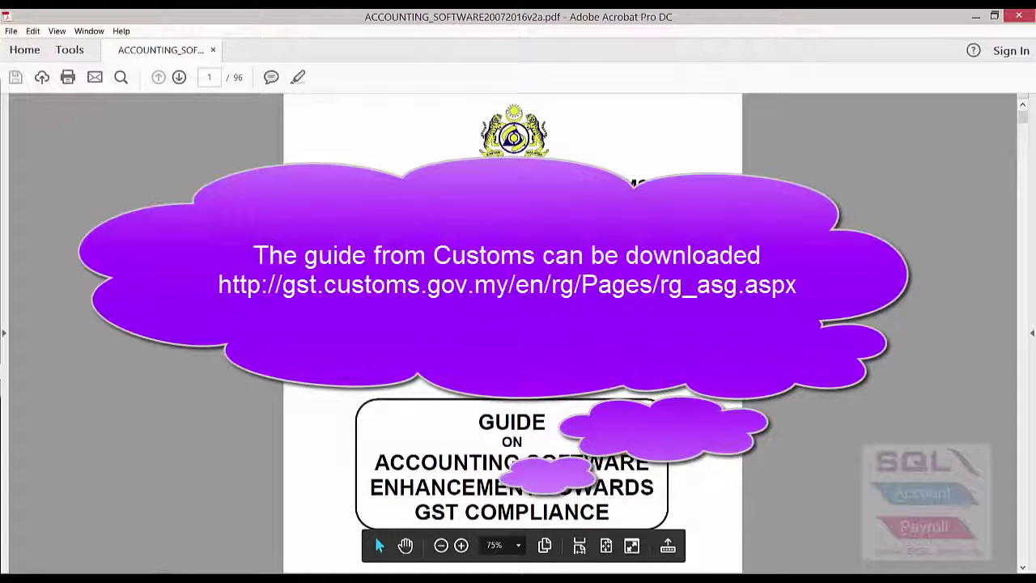
Go to page 39 of the GST compliance guide and enlarge the page
{"action": "scroll", "coordinate": [374, 533], "scroll_direction": "down", "scroll_amount": 2}
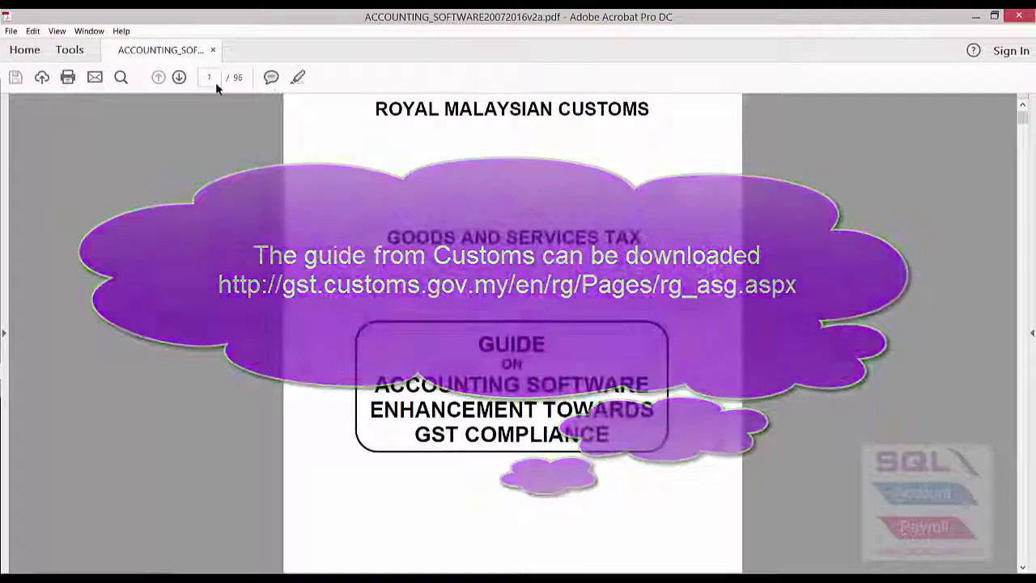
{"action": "left_click", "coordinate": [211, 79]}
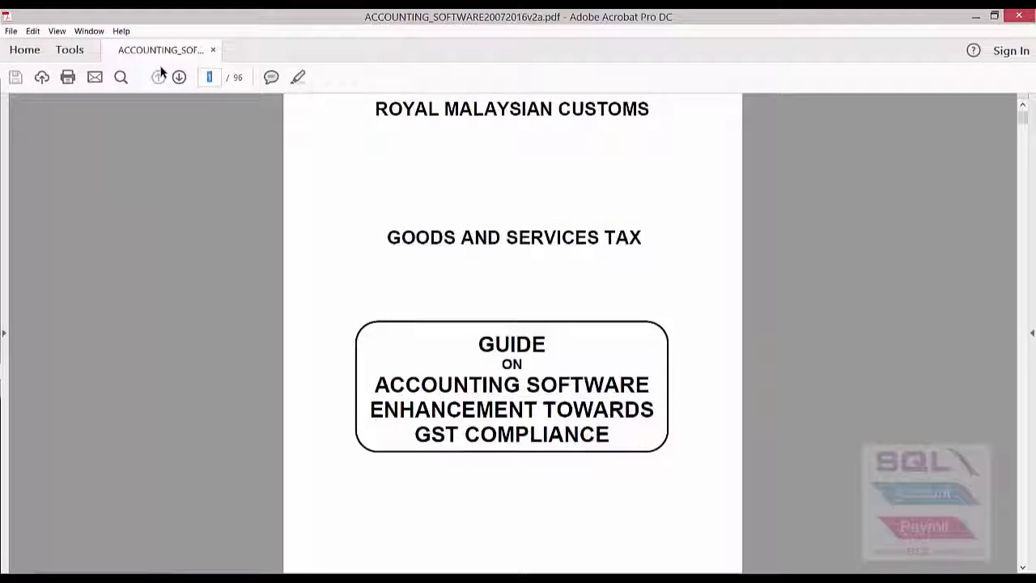
{"action": "key", "text": "Return"}
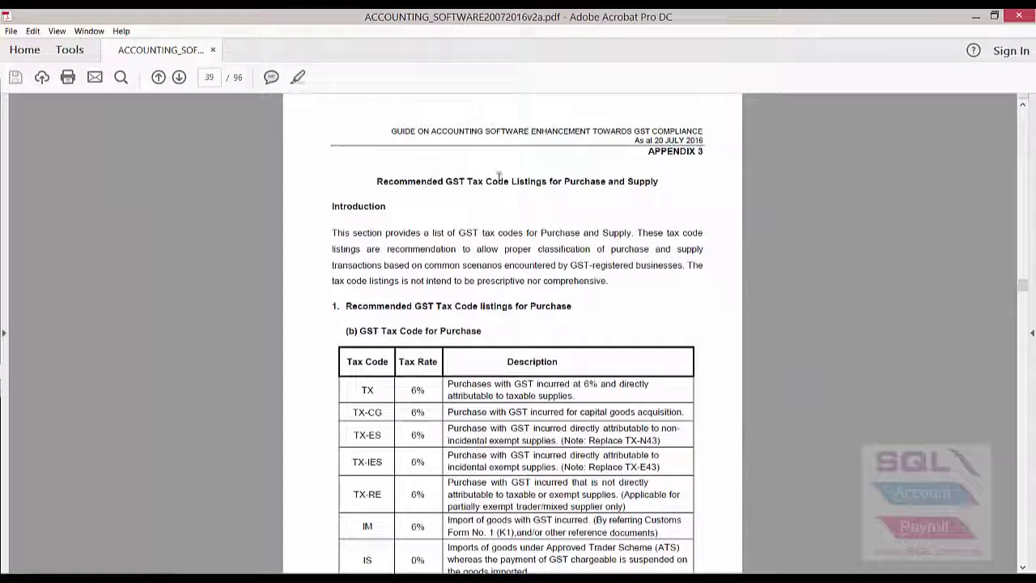
{"action": "key", "text": "ctrl+plus"}
Review the recommended GST tax codes for purchase, from TX through AJP, including the replacements for TX-N43 and TX-E43
{"action": "scroll", "coordinate": [785, 300], "scroll_direction": "down", "scroll_amount": 3}
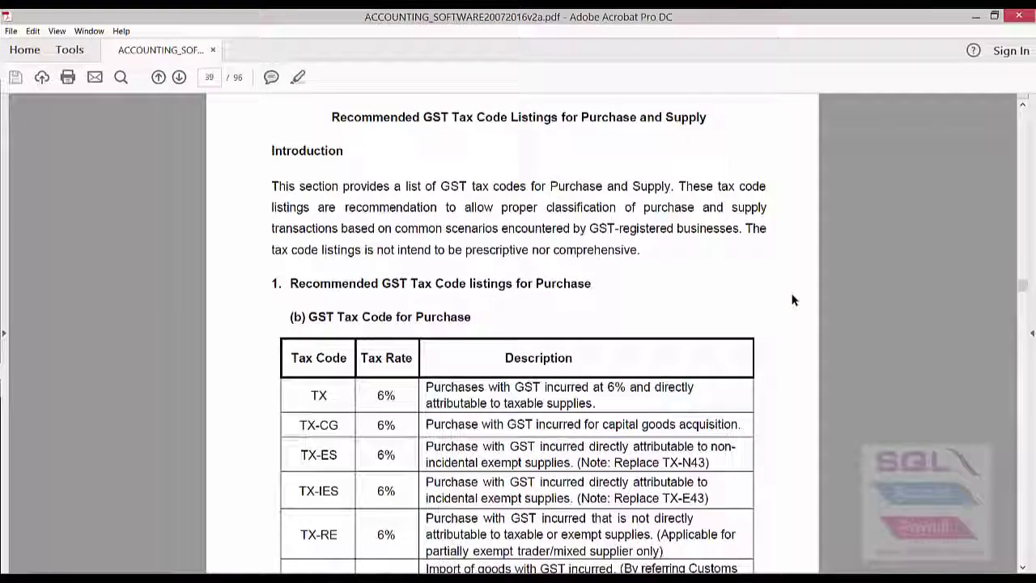
{"action": "scroll", "coordinate": [794, 300], "scroll_direction": "down", "scroll_amount": 2}
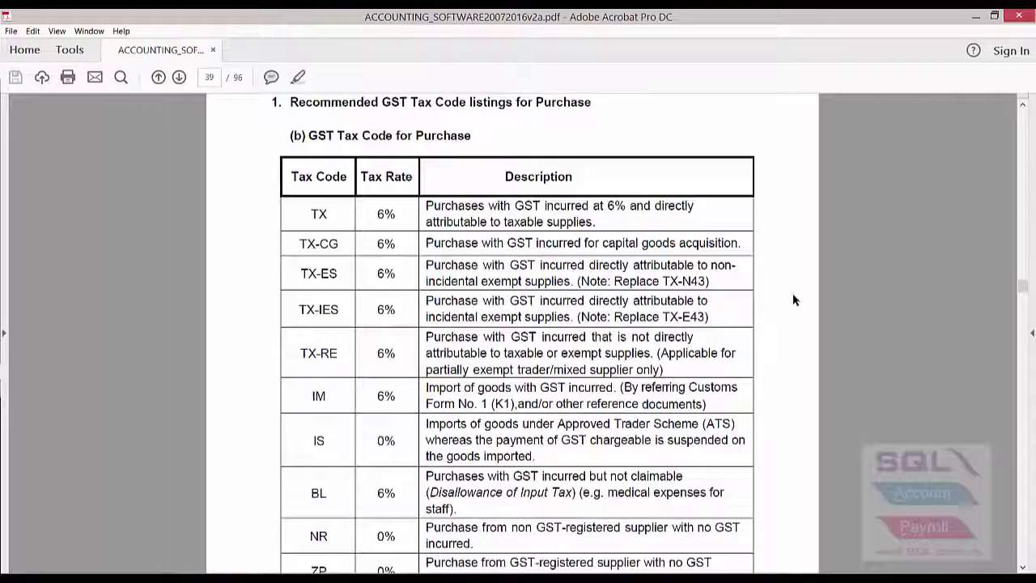
{"action": "scroll", "coordinate": [793, 301], "scroll_direction": "down", "scroll_amount": 1}
{"action": "scroll", "coordinate": [793, 293], "scroll_direction": "down", "scroll_amount": 1}
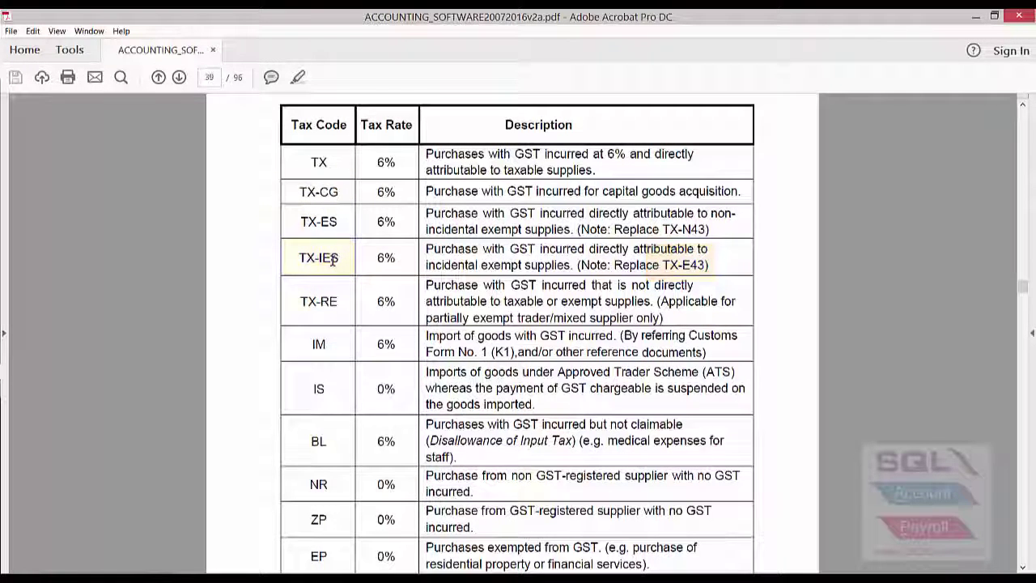
{"action": "scroll", "coordinate": [333, 260], "scroll_direction": "down", "scroll_amount": 3}
{"action": "scroll", "coordinate": [333, 266], "scroll_direction": "down", "scroll_amount": 10}
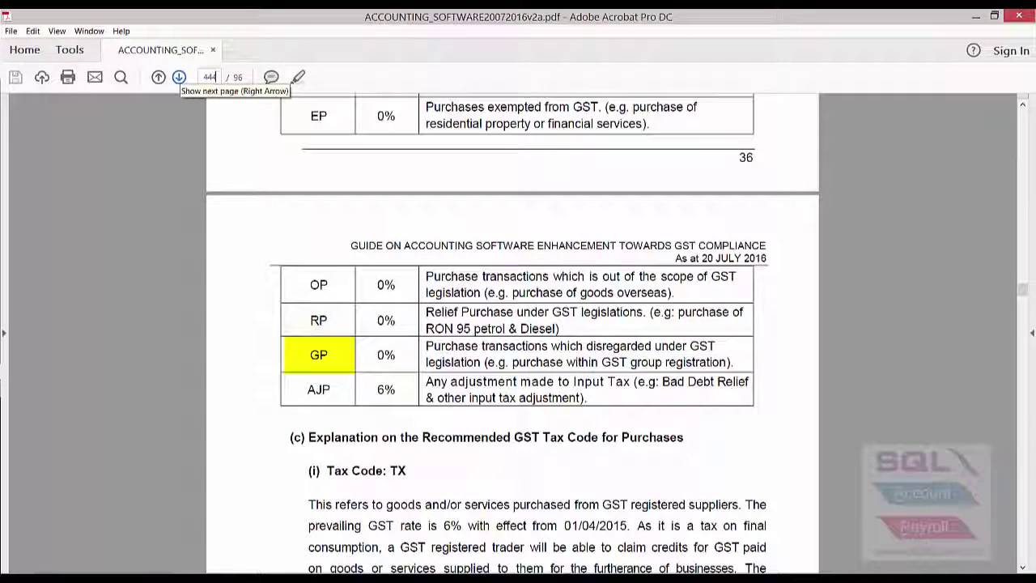
Go to page 44 of the guide and review the recommended GST tax codes for supply
{"action": "key", "text": "Return"}
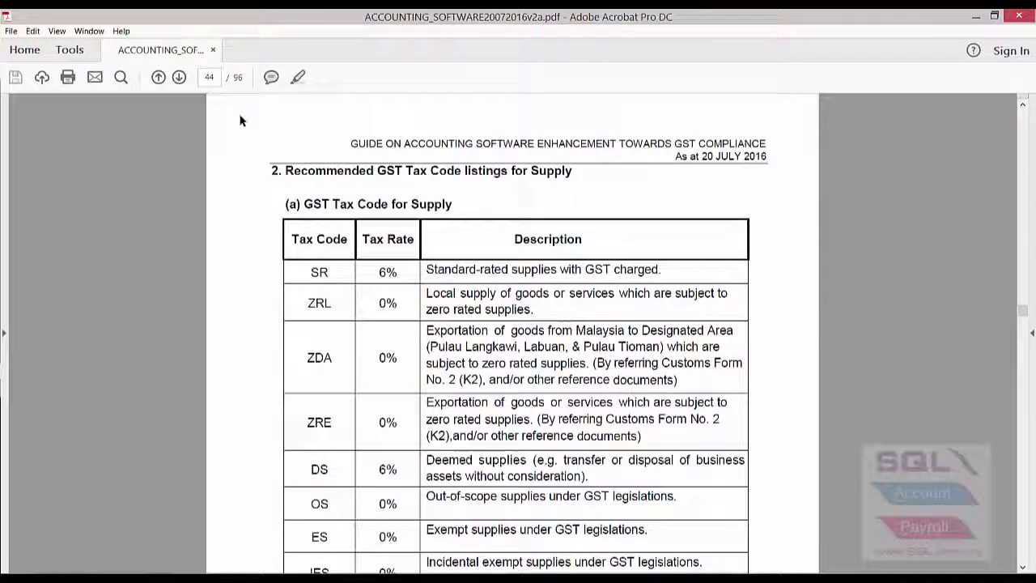
{"action": "scroll", "coordinate": [413, 322], "scroll_direction": "down", "scroll_amount": 2}
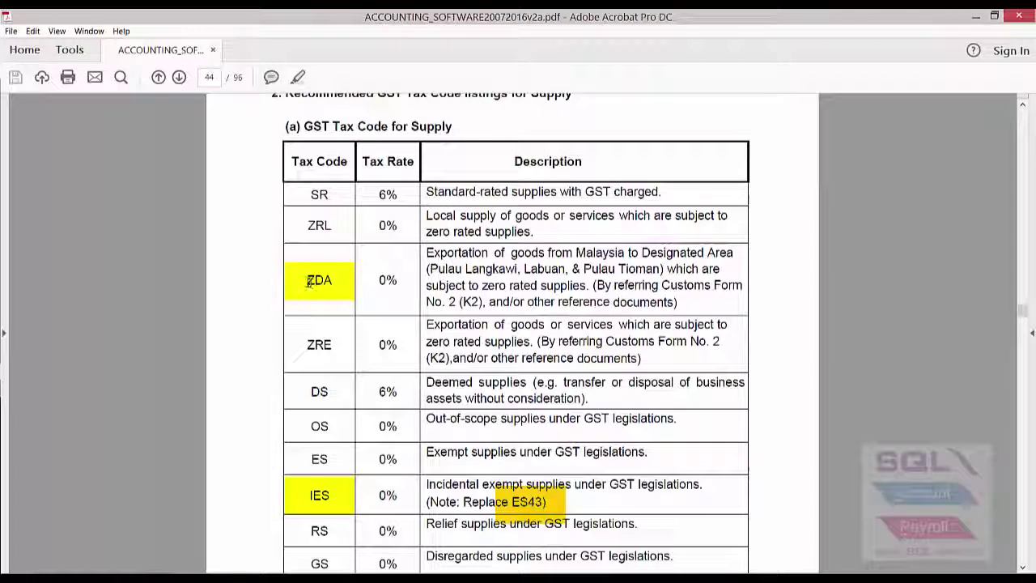
{"action": "scroll", "coordinate": [341, 281], "scroll_direction": "down", "scroll_amount": 2}
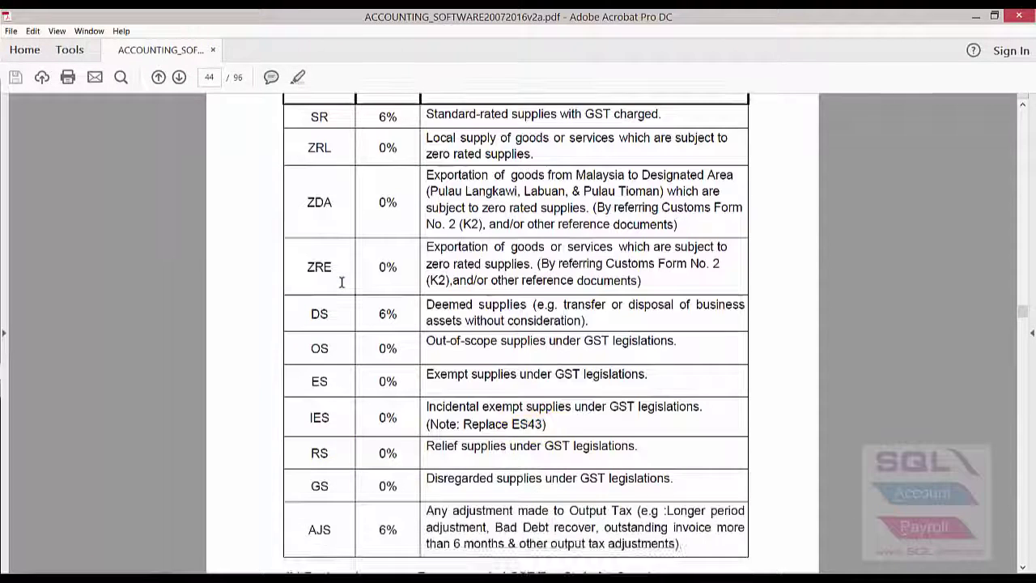
{"action": "scroll", "coordinate": [341, 283], "scroll_direction": "down", "scroll_amount": 1}
{"action": "scroll", "coordinate": [343, 289], "scroll_direction": "up", "scroll_amount": 3}
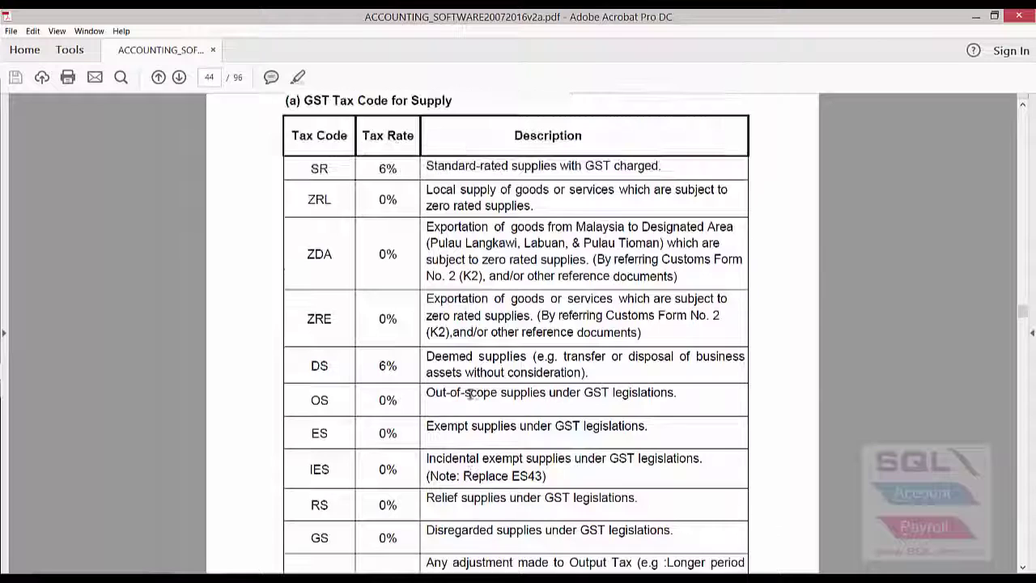
{"action": "scroll", "coordinate": [437, 394], "scroll_direction": "up", "scroll_amount": 4}
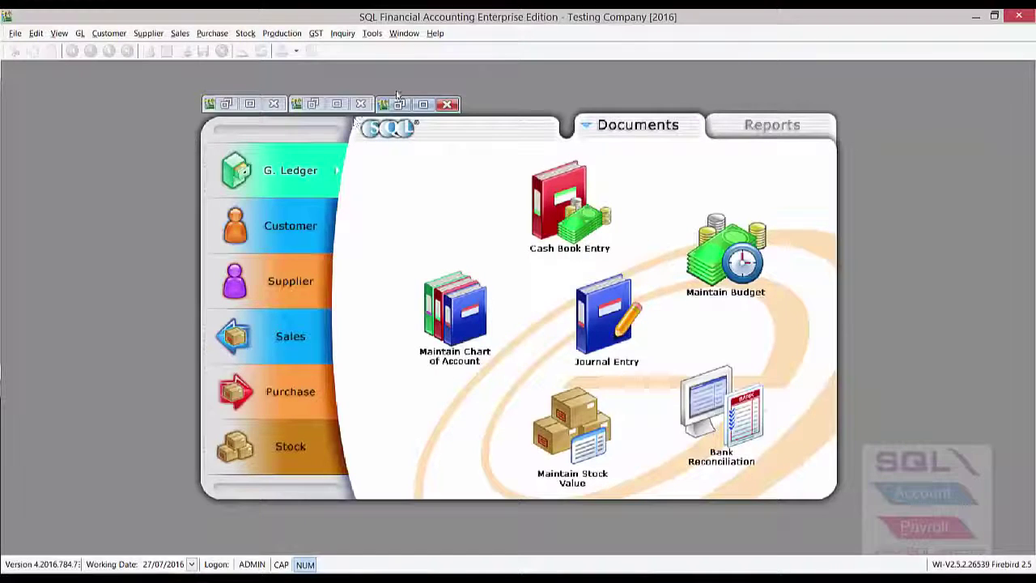
Switch to SQL Financial Accounting and open its About information
{"action": "left_click", "coordinate": [437, 33]}
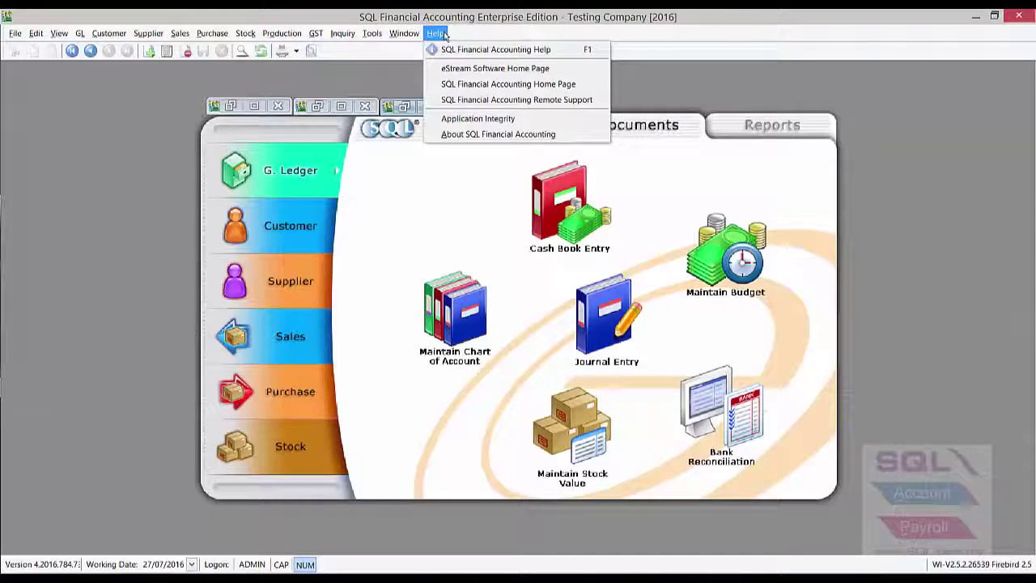
{"action": "left_click", "coordinate": [477, 133]}
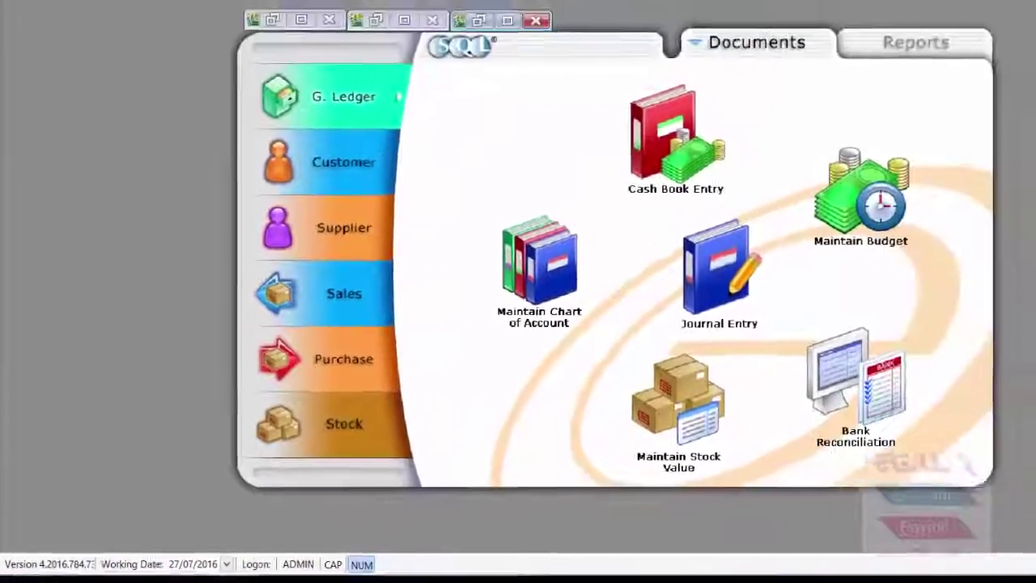
Open the GST tax code maintenance list and move its window toward the middle of the workspace
{"action": "left_click", "coordinate": [315, 34]}
{"action": "left_click", "coordinate": [331, 122]}
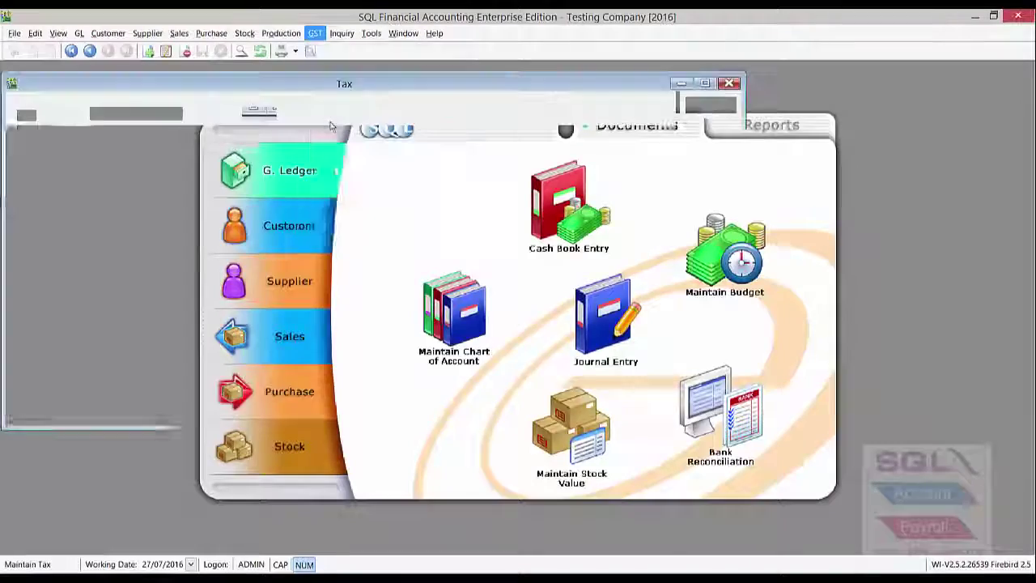
{"action": "left_click_drag", "start_coordinate": [399, 86], "coordinate": [541, 130]}
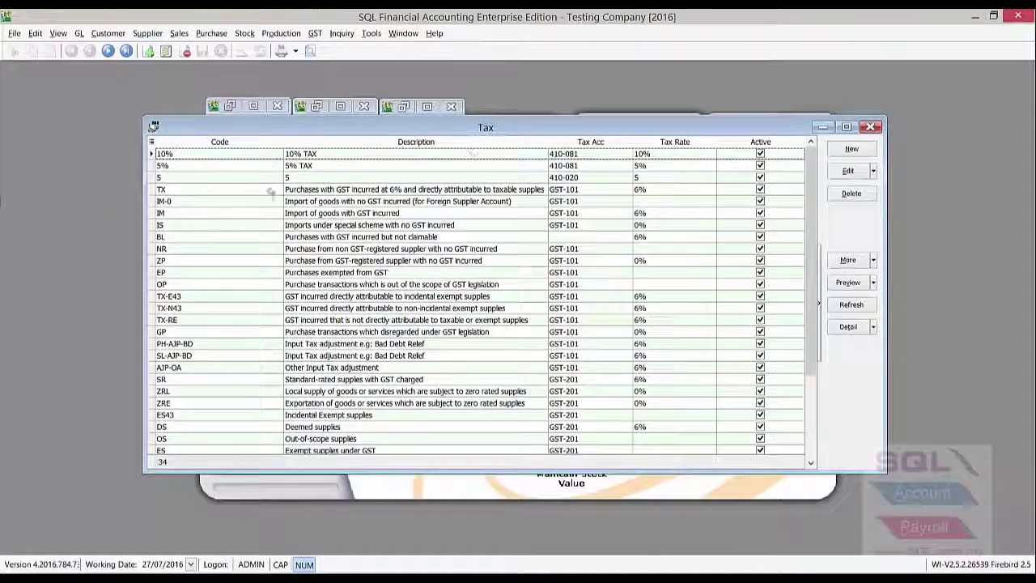
Examine the tax code list, including the IM-0, TX-E43 and TX-N43 entries and the supply codes
{"action": "left_click", "coordinate": [236, 201]}
{"action": "scroll", "coordinate": [194, 421], "scroll_direction": "down", "scroll_amount": 3}
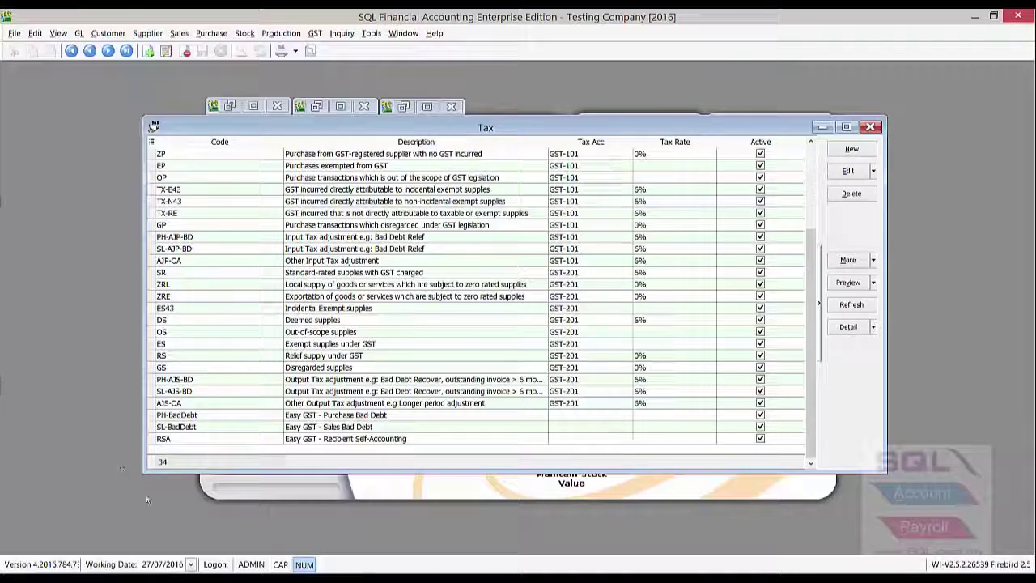
{"action": "scroll", "coordinate": [208, 379], "scroll_direction": "up", "scroll_amount": 3}
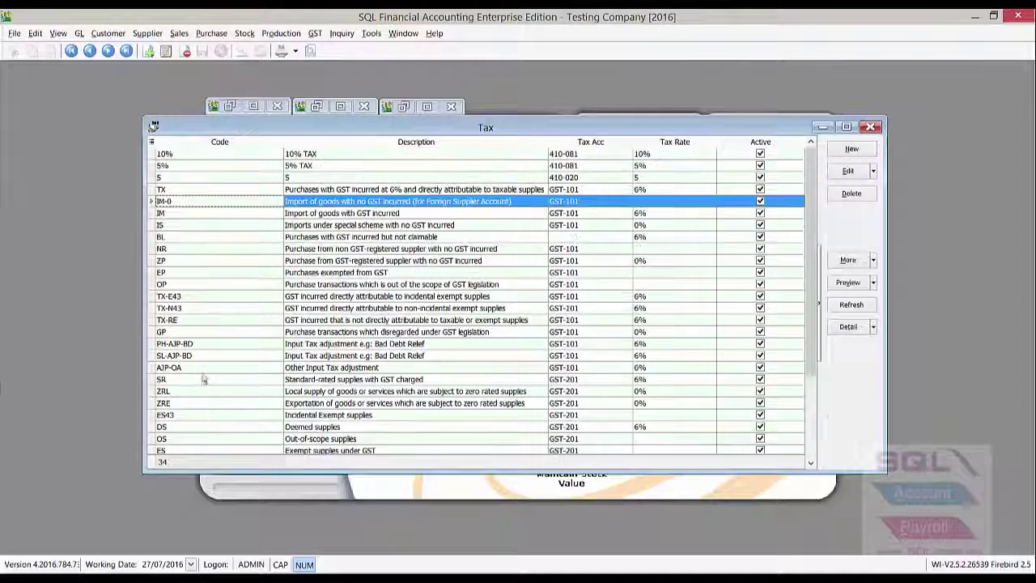
{"action": "left_click", "coordinate": [235, 298]}
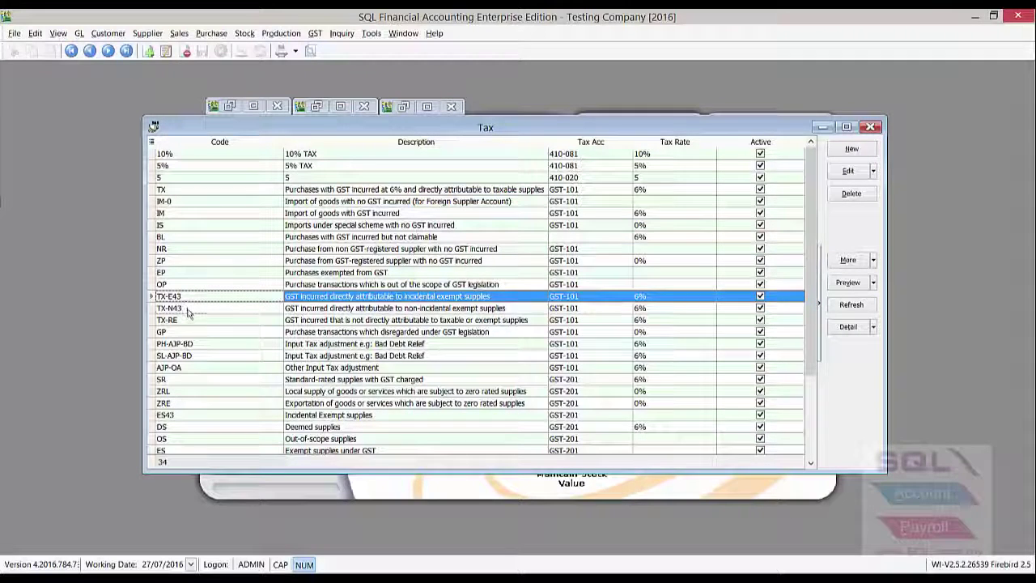
{"action": "key", "text": "Down"}
{"action": "key", "text": "Down"}
{"action": "key", "text": "Up"}
{"action": "key", "text": "Up"}
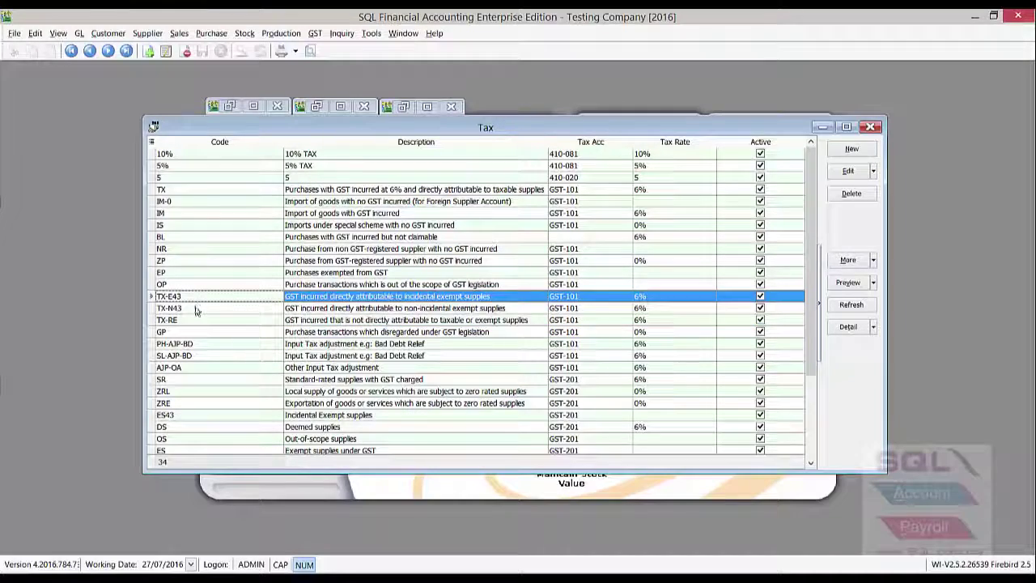
{"action": "left_click", "coordinate": [209, 313]}
{"action": "scroll", "coordinate": [366, 369], "scroll_direction": "down", "scroll_amount": 3}
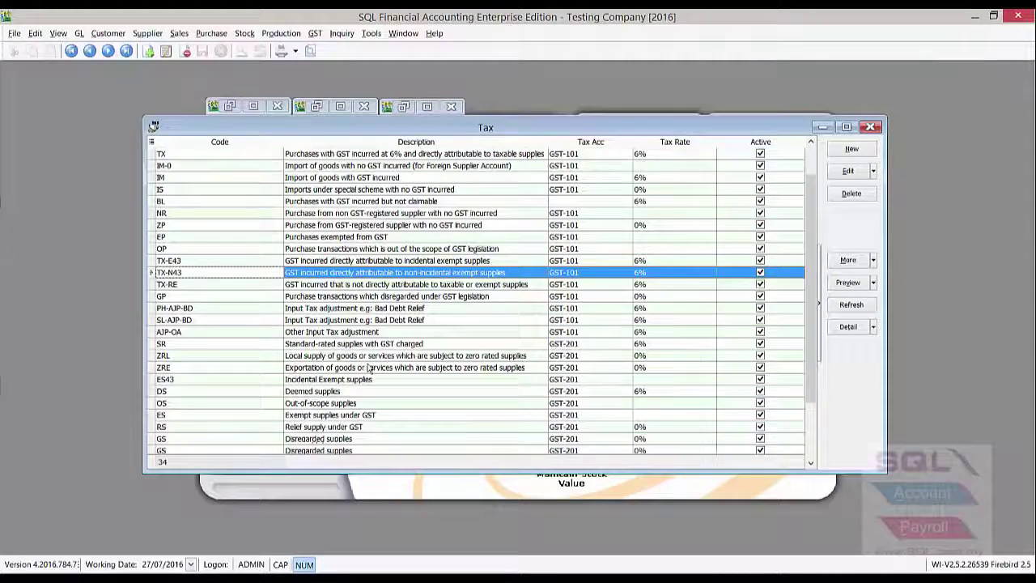
Create a new tax record filled with the details of the existing TX code
{"action": "left_click", "coordinate": [852, 150]}
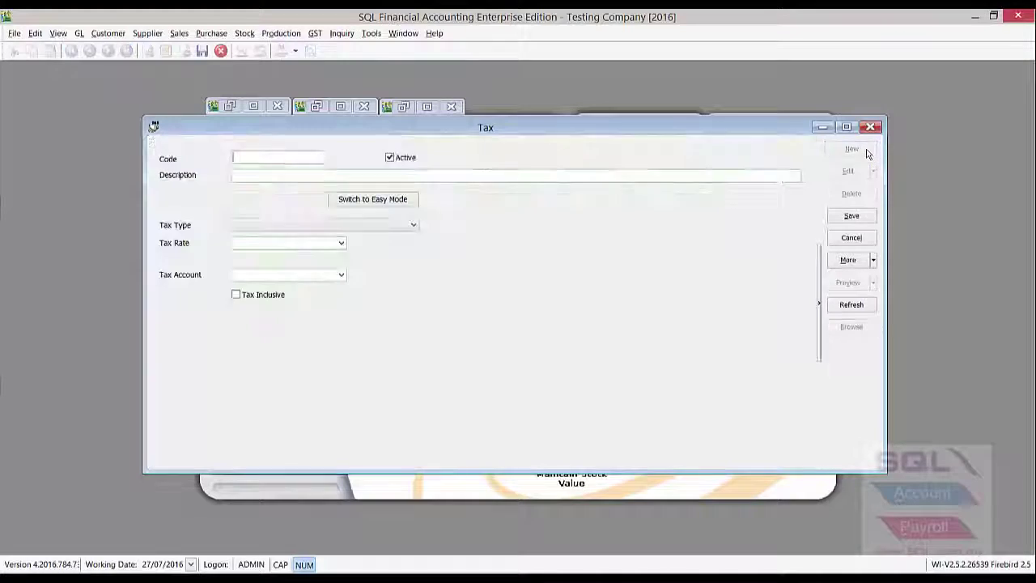
{"action": "left_click", "coordinate": [875, 260]}
{"action": "left_click", "coordinate": [862, 289]}
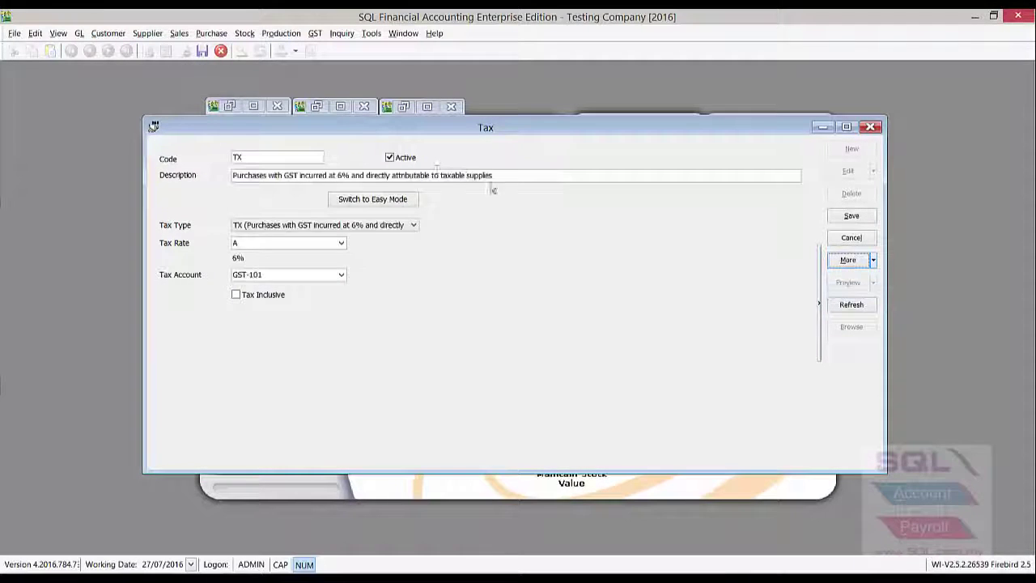
Change the new tax record's code to TX-CG, save it and close the tax window
{"action": "left_click", "coordinate": [306, 154]}
{"action": "type", "text": "-"}
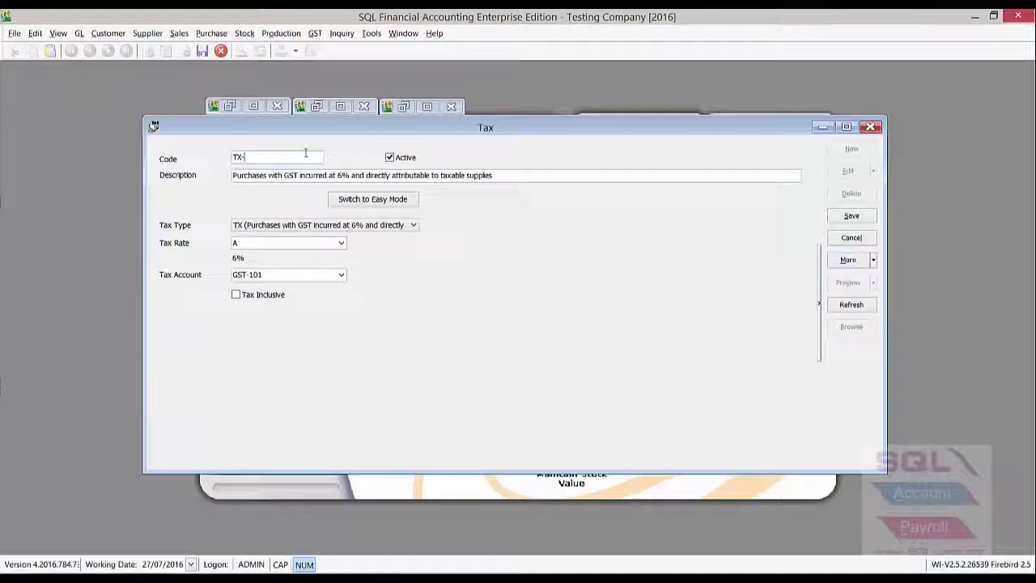
{"action": "type", "text": "CG"}
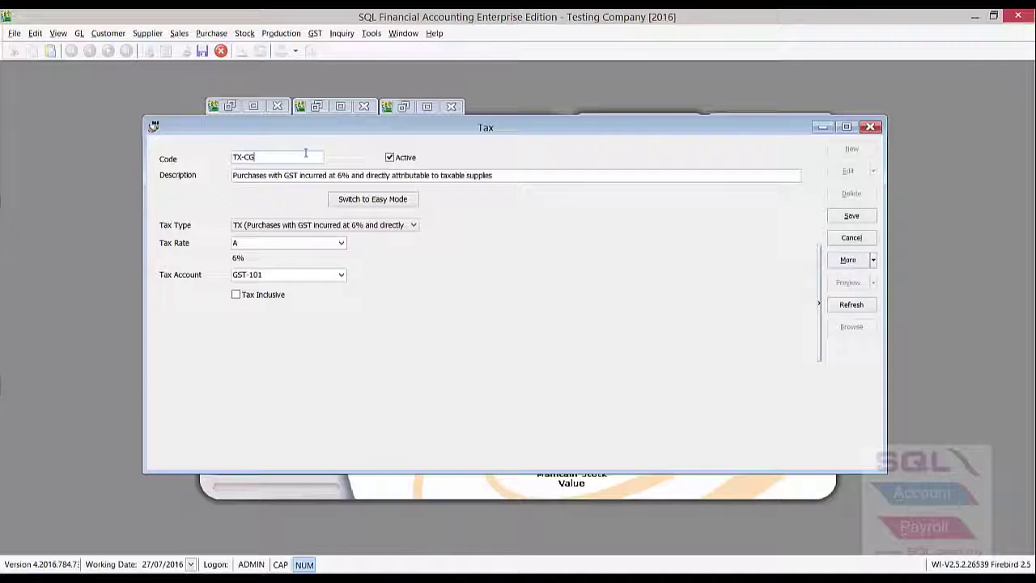
{"action": "left_click", "coordinate": [852, 217]}
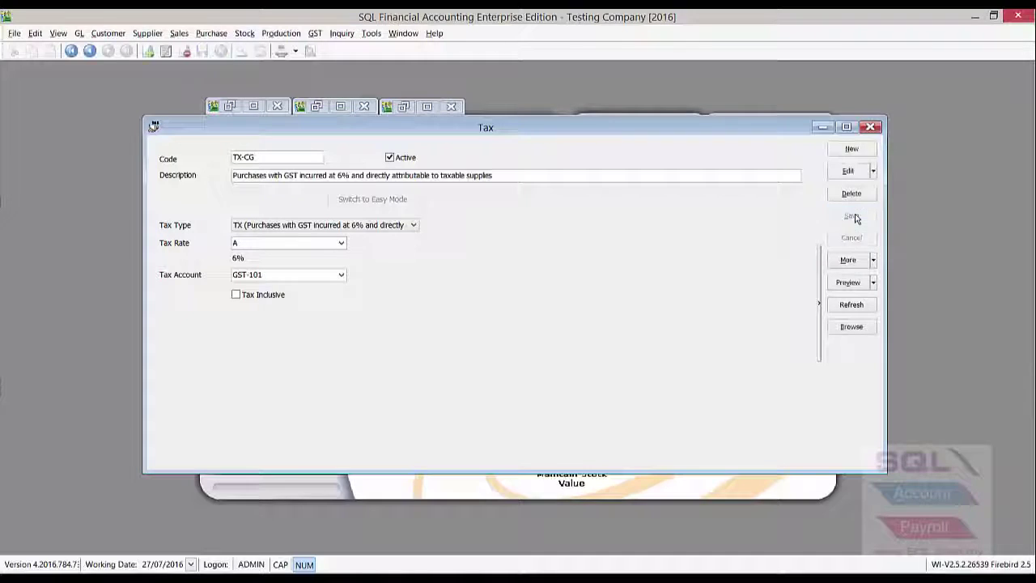
{"action": "key", "text": "Escape"}
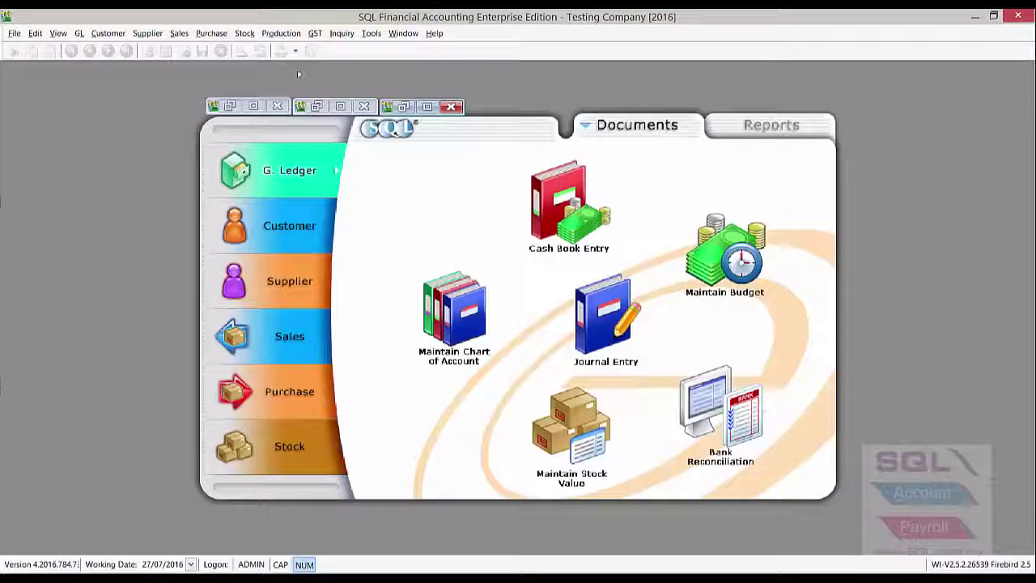
Restore the minimised purchase and sales invoices and inspect the ES43 tax code on the sales invoice's E-T10s line
{"action": "left_click", "coordinate": [231, 108]}
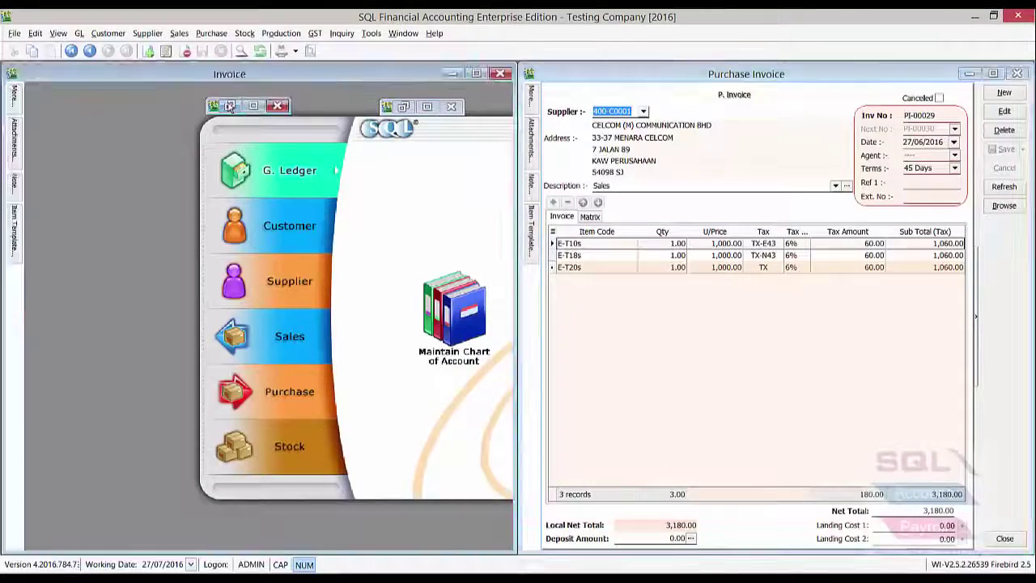
{"action": "left_click", "coordinate": [230, 107]}
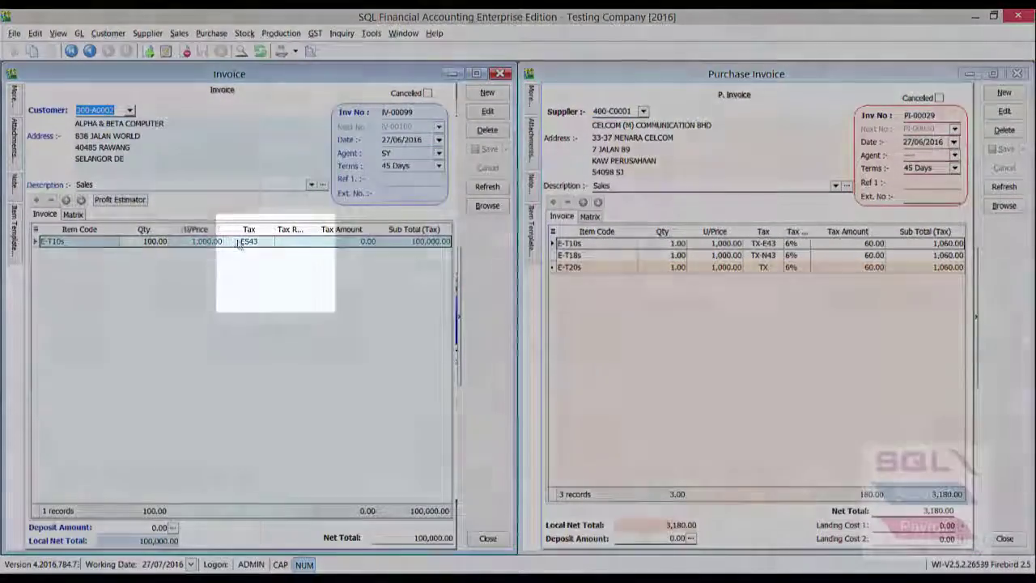
{"action": "left_click", "coordinate": [249, 241]}
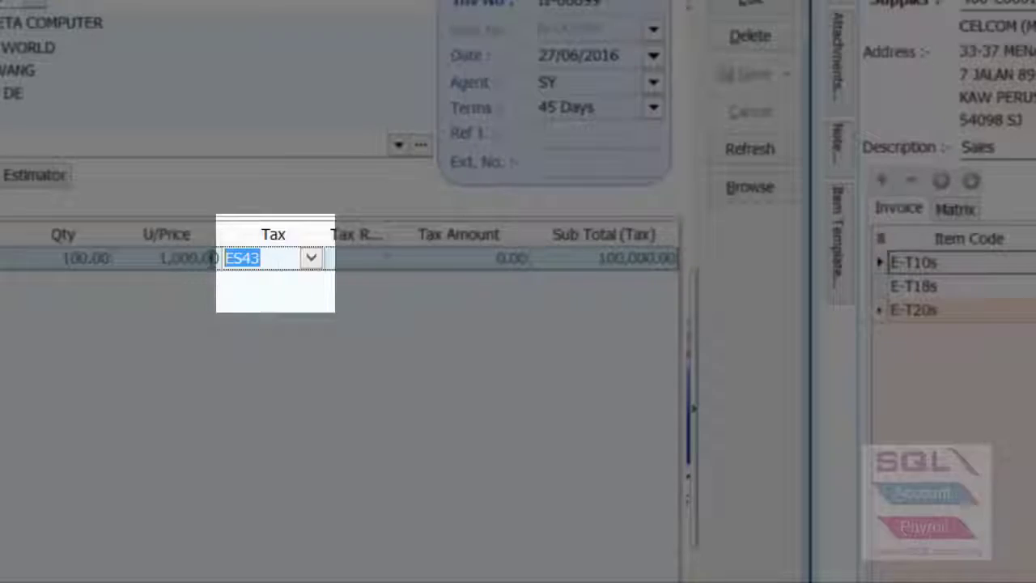
{"action": "left_click", "coordinate": [264, 258]}
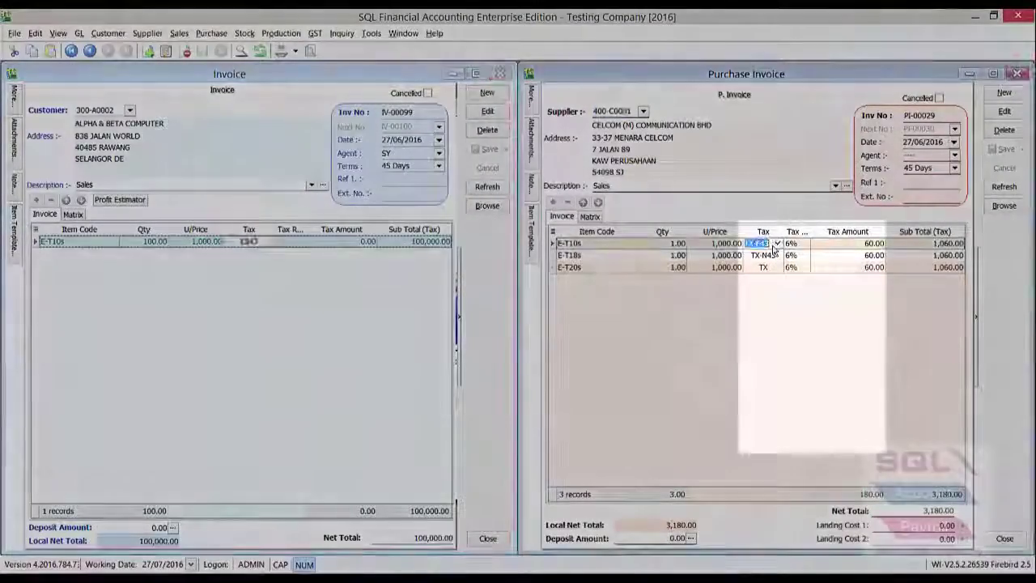
Check the tax codes on the purchase invoice's E-T10s and E-T18s lines and set the E-T20s line's tax code to TX-CG
{"action": "left_click", "coordinate": [771, 244]}
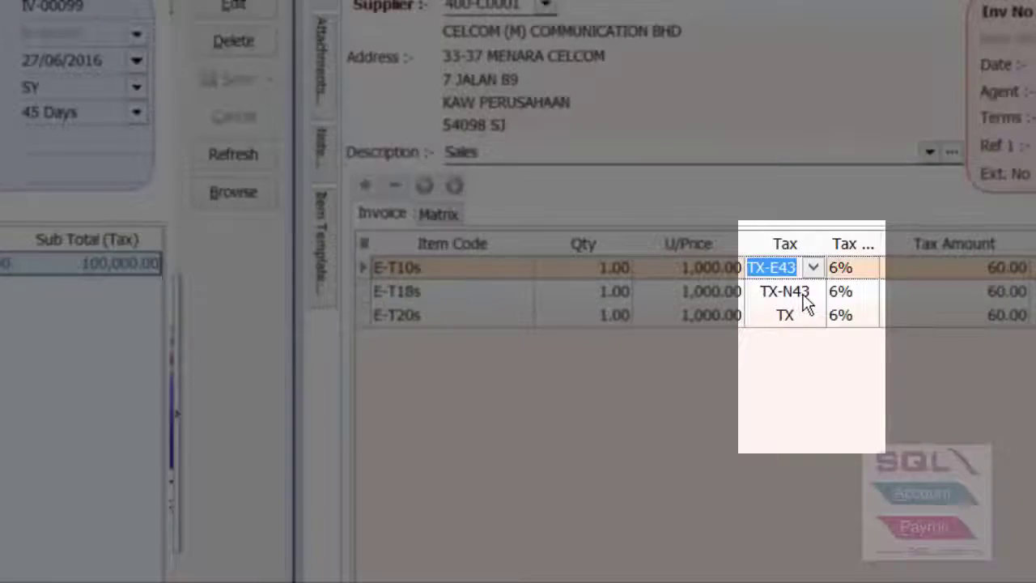
{"action": "left_click", "coordinate": [805, 302]}
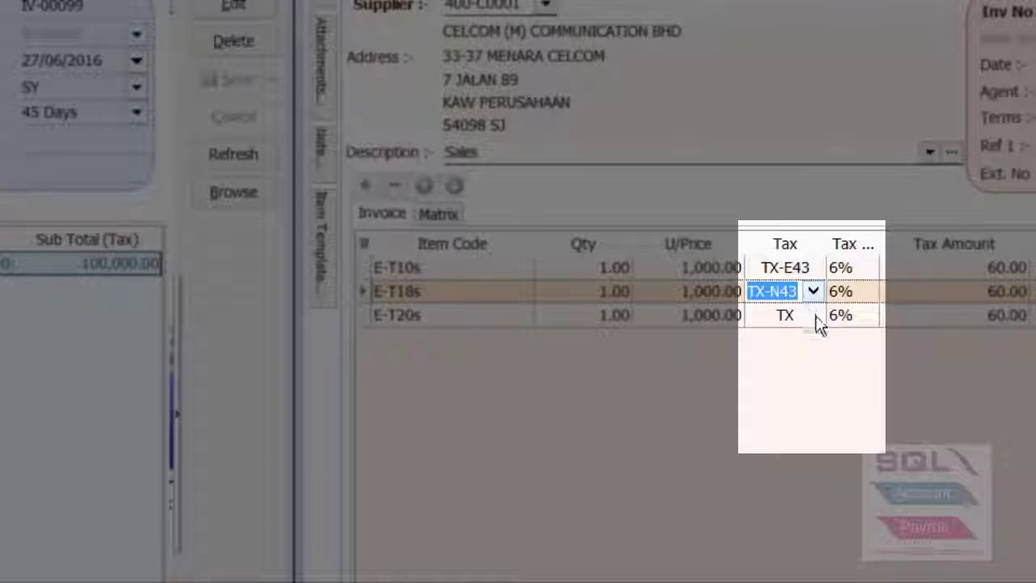
{"action": "left_click", "coordinate": [813, 318]}
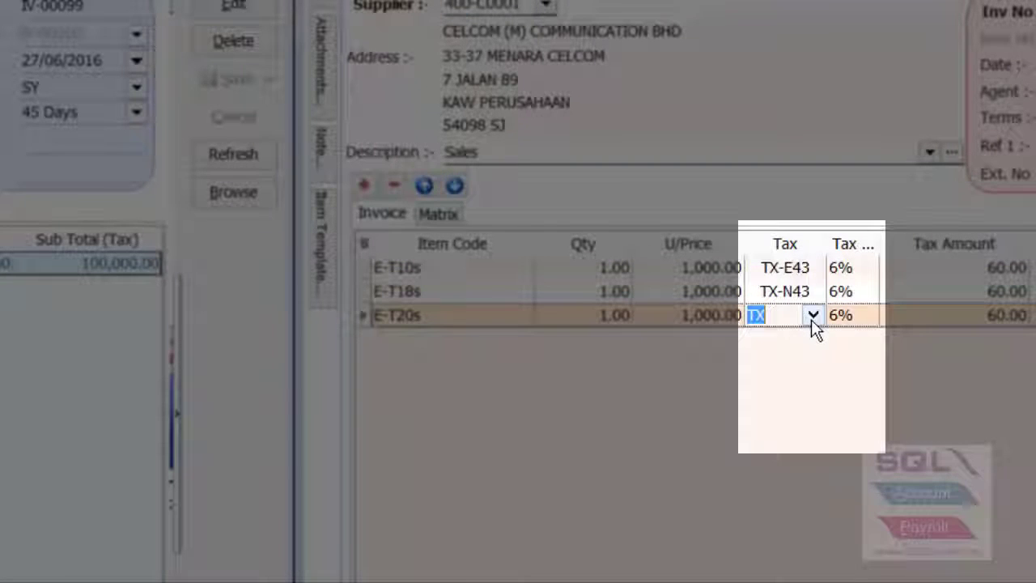
{"action": "left_click", "coordinate": [813, 316]}
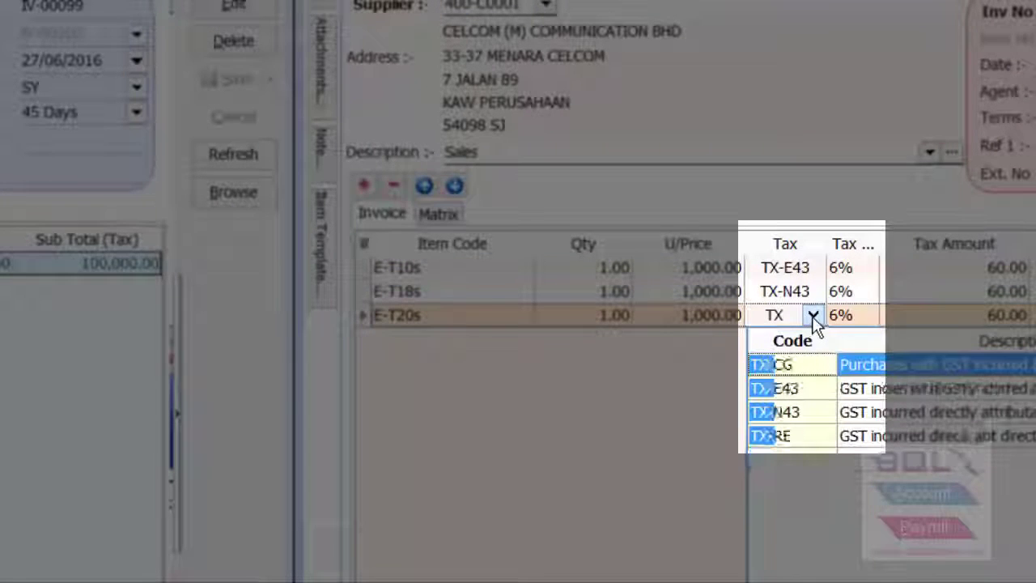
{"action": "left_click", "coordinate": [773, 365]}
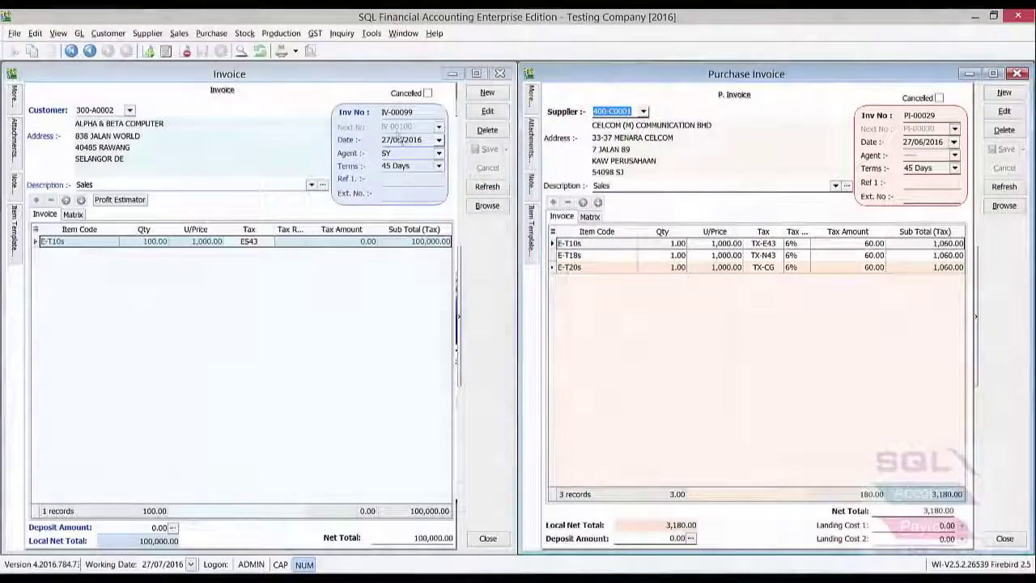
Put away the purchase and sales invoices and process the new GST return for 01/04/2016 to 30/06/2016
{"action": "left_click", "coordinate": [1022, 73]}
{"action": "left_click", "coordinate": [453, 74]}
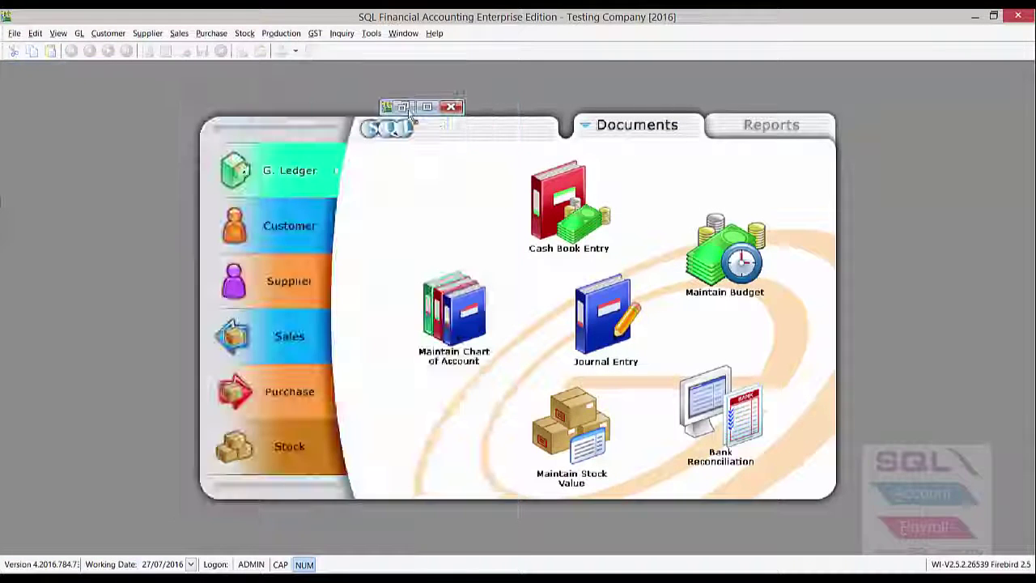
{"action": "left_click", "coordinate": [404, 108]}
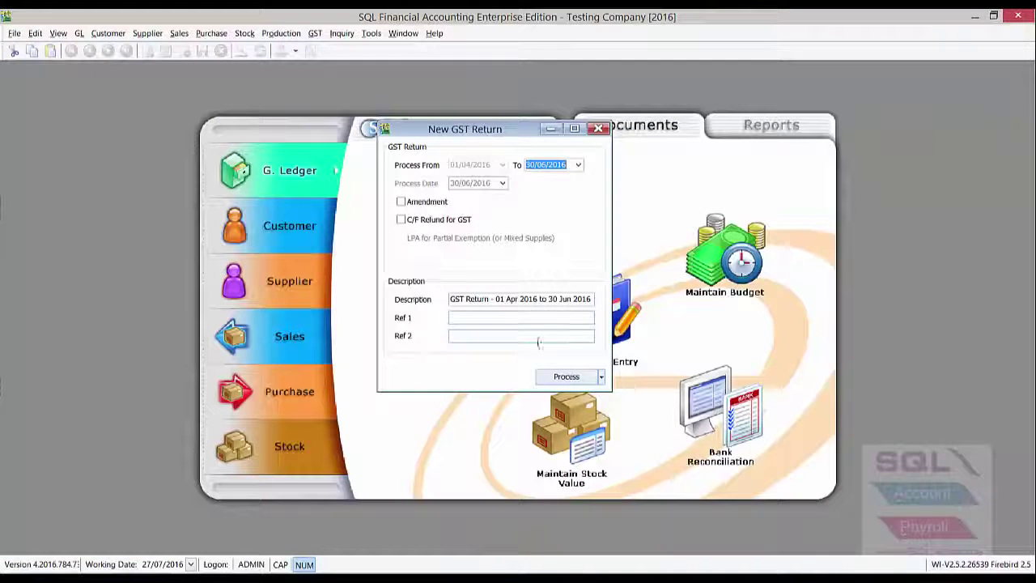
{"action": "left_click", "coordinate": [567, 377]}
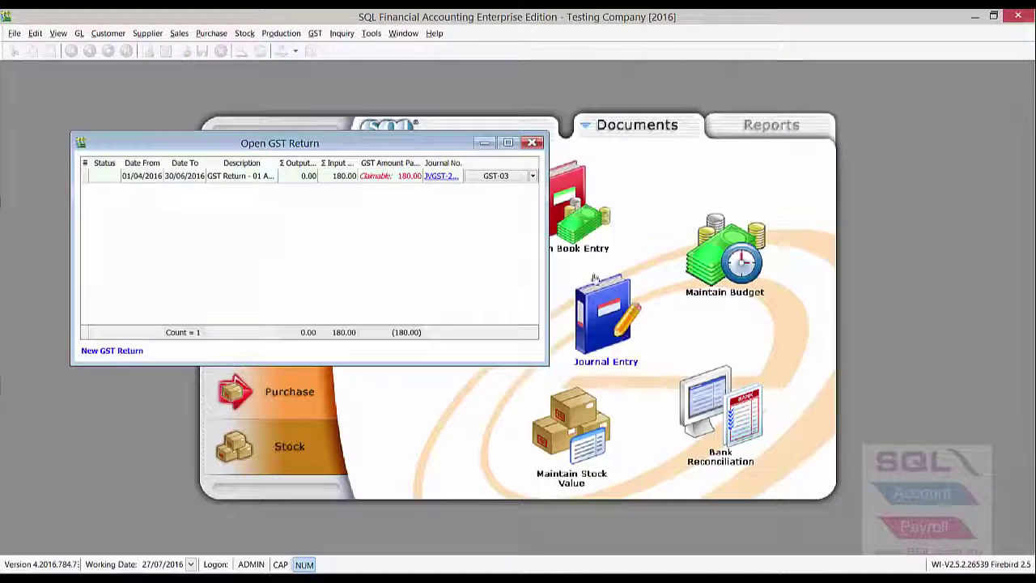
{"action": "left_click_drag", "start_coordinate": [441, 141], "coordinate": [616, 149]}
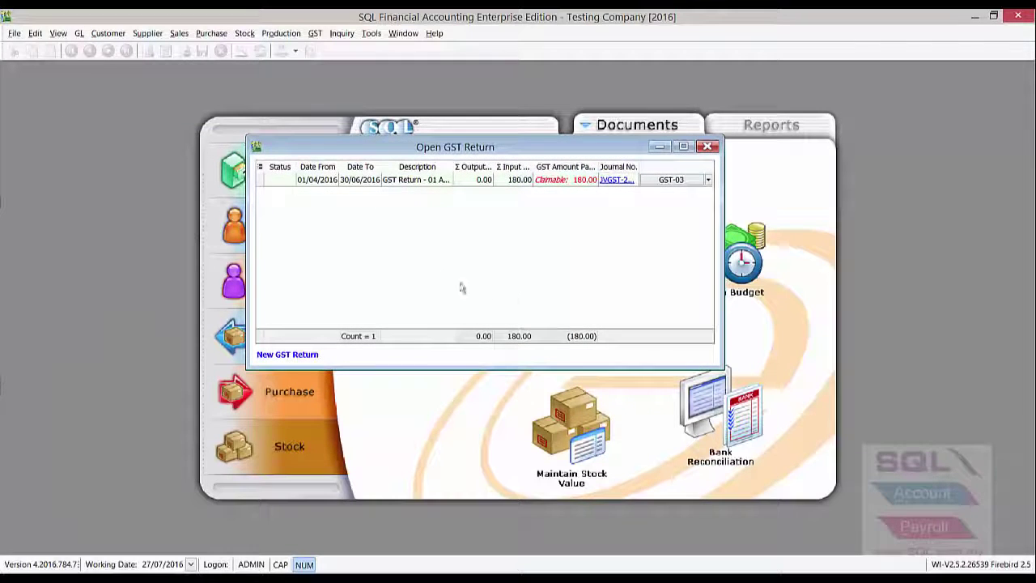
Log on again to Testing Company as ADMIN and accept upgrading the database to version 139.2
{"action": "left_click", "coordinate": [15, 33]}
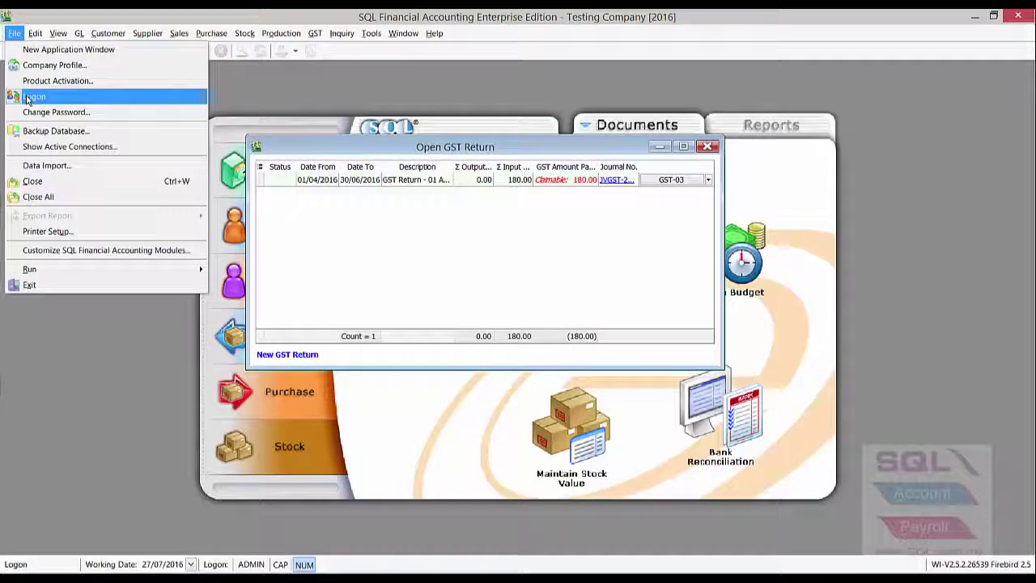
{"action": "left_click", "coordinate": [77, 103]}
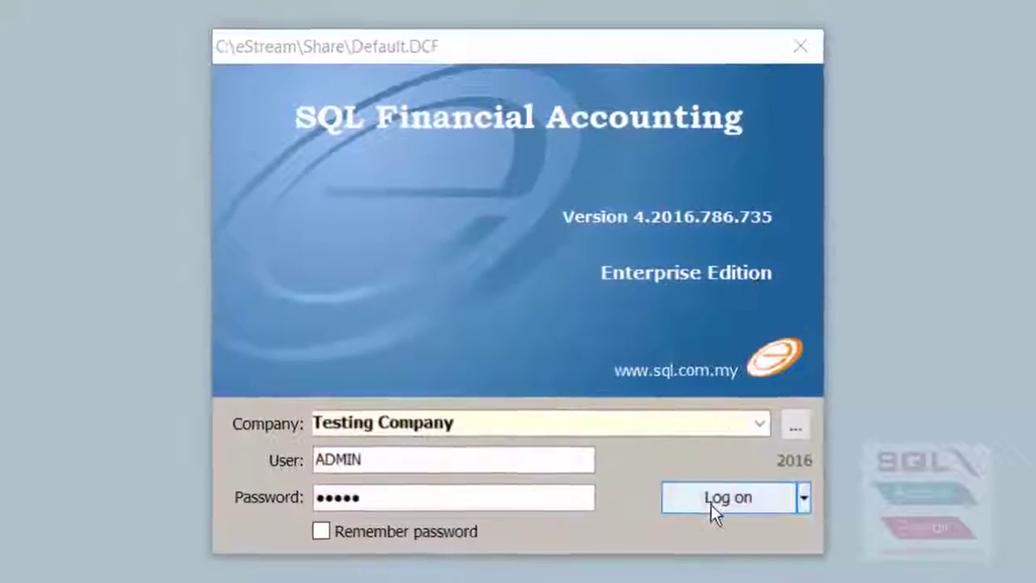
{"action": "left_click", "coordinate": [719, 510]}
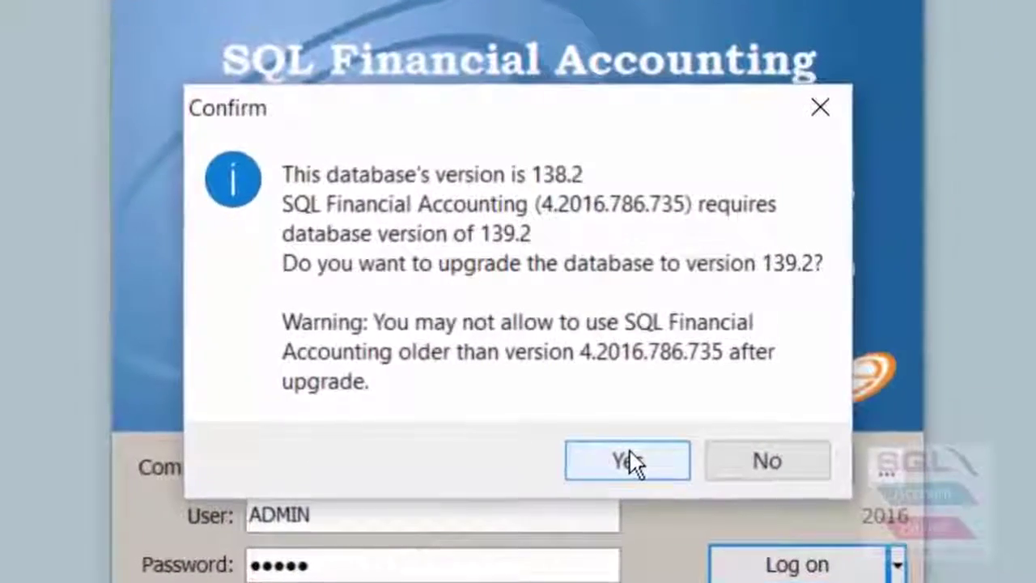
{"action": "left_click", "coordinate": [632, 457]}
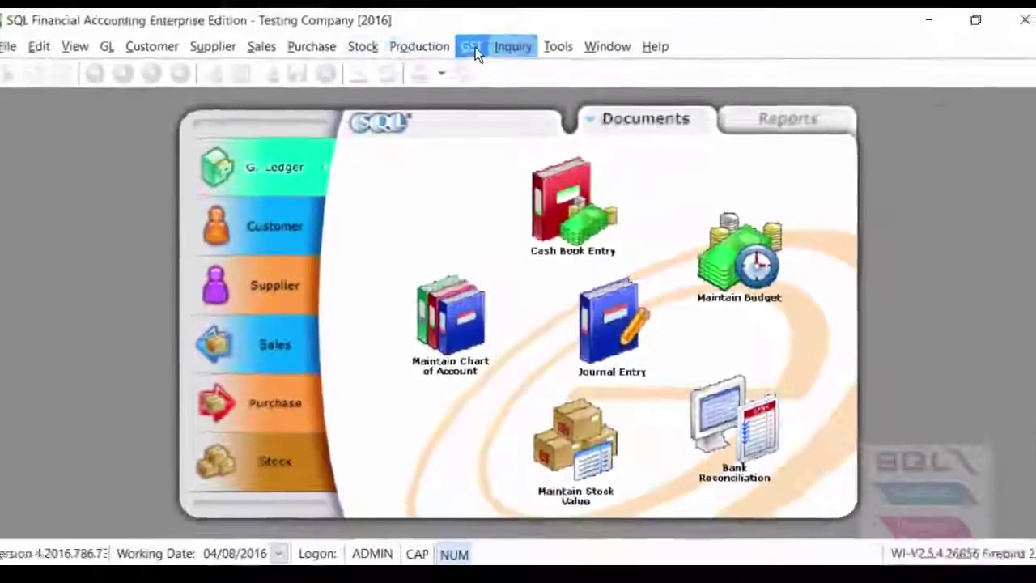
Open the tax maintenance list to review the tax codes
{"action": "left_click", "coordinate": [473, 47]}
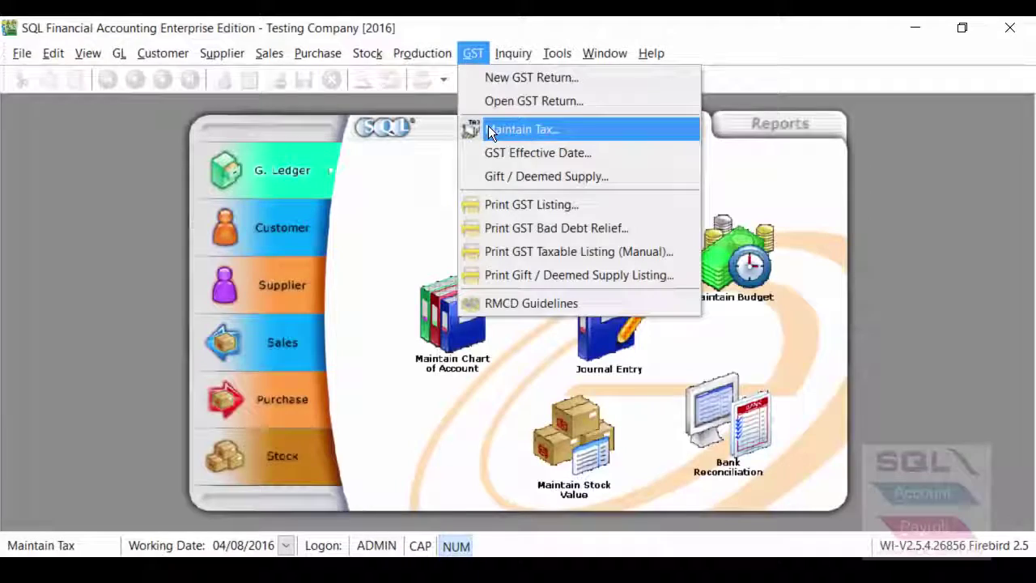
{"action": "left_click", "coordinate": [570, 130]}
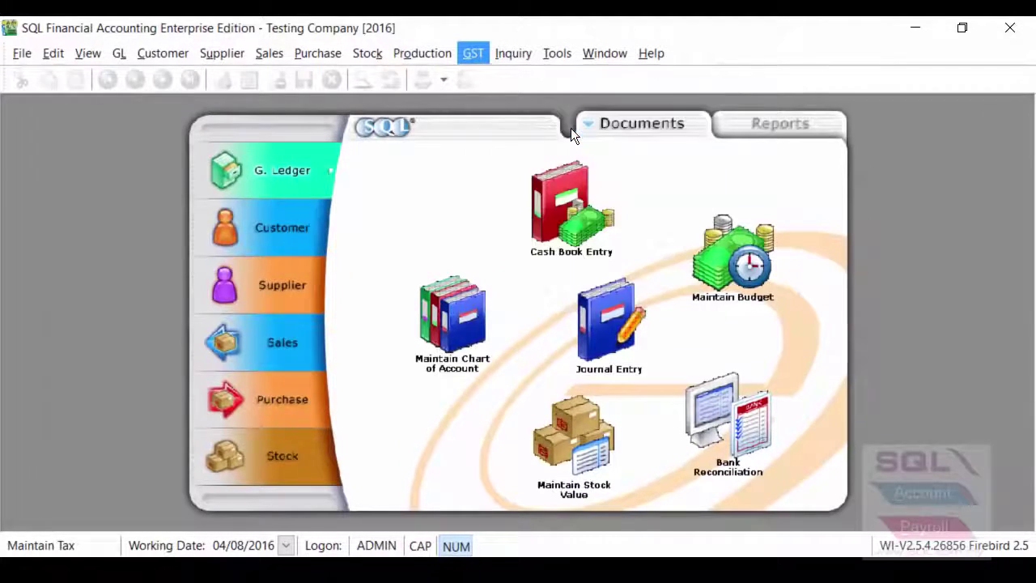
{"action": "double_click", "coordinate": [393, 130]}
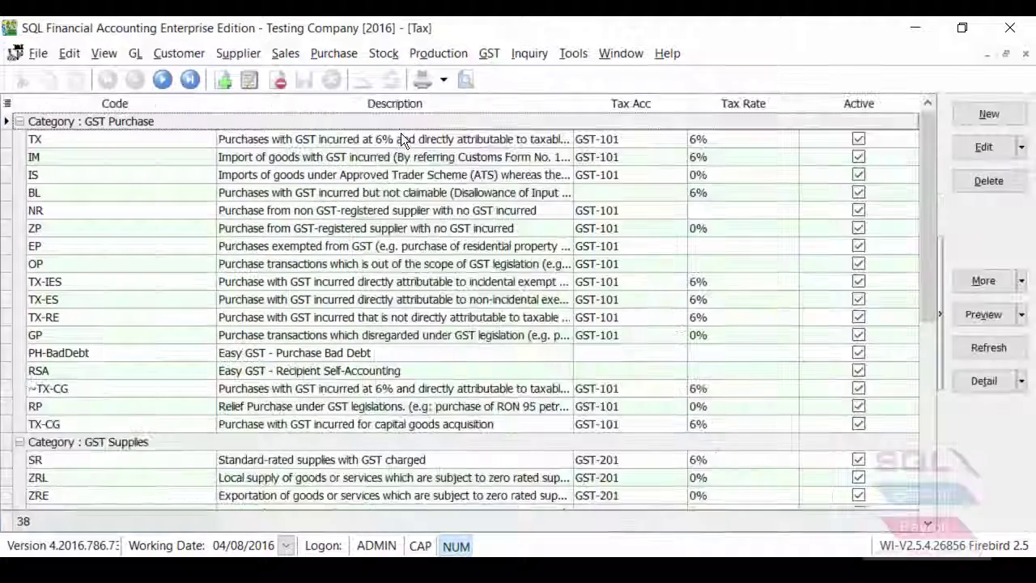
Collapse the tax list to its category headings and expand the GST Purchase, GST Supplies, Non GST and Others categories again
{"action": "left_click", "coordinate": [17, 121]}
{"action": "left_click", "coordinate": [19, 139]}
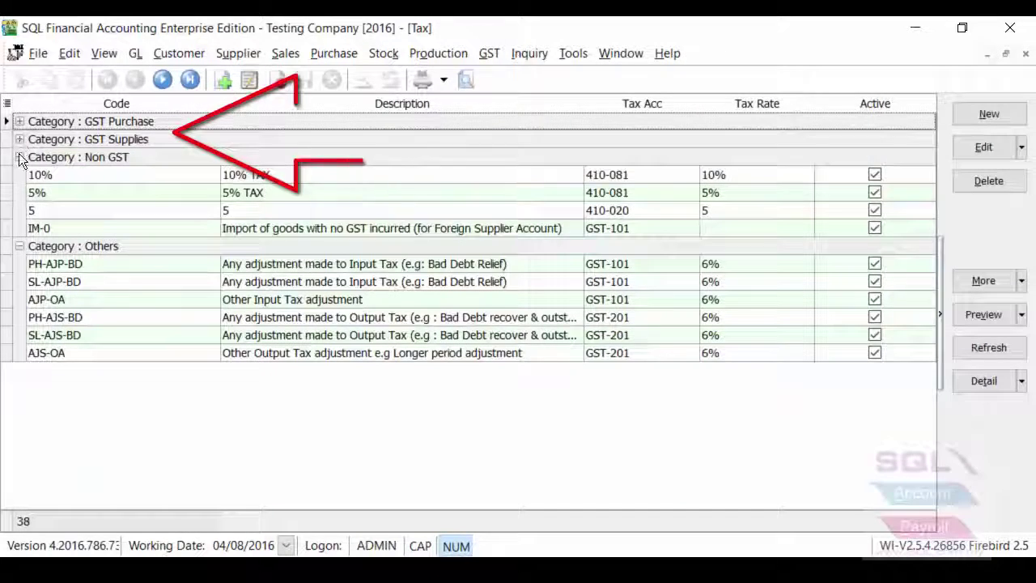
{"action": "left_click", "coordinate": [20, 157]}
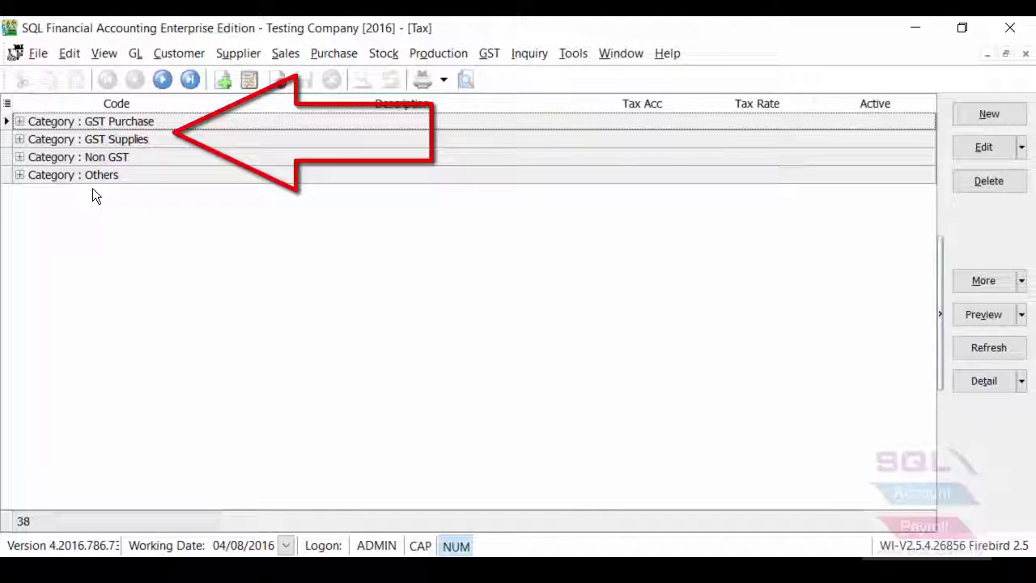
{"action": "left_click", "coordinate": [18, 176]}
{"action": "left_click", "coordinate": [19, 158]}
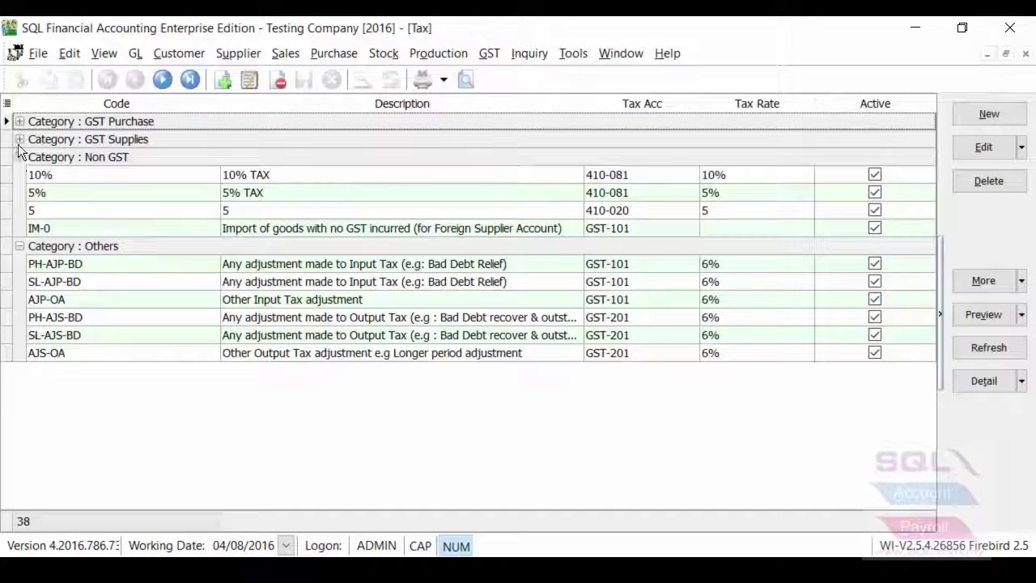
{"action": "left_click", "coordinate": [19, 139]}
{"action": "left_click", "coordinate": [19, 122]}
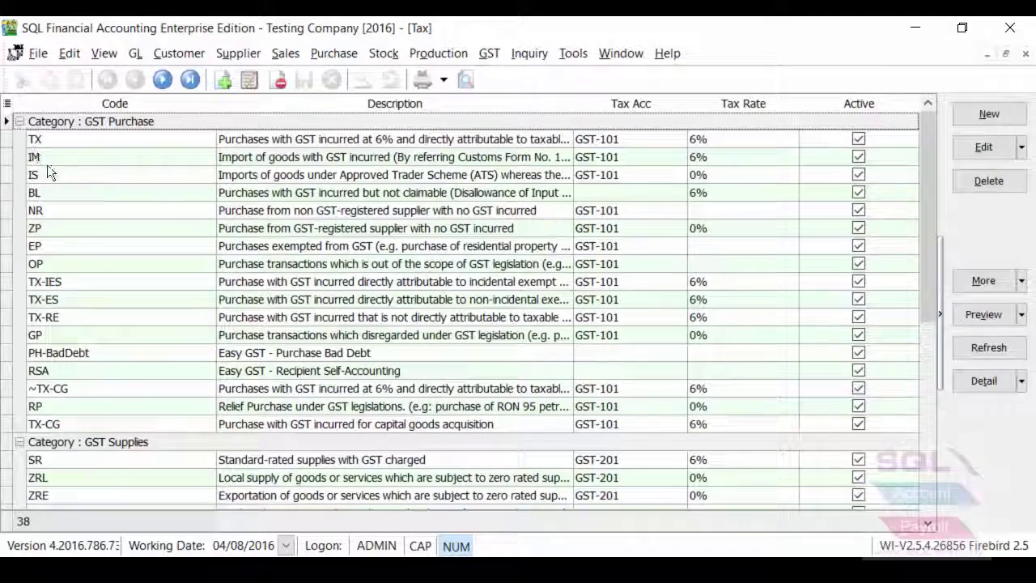
View the details of the IS and TX-IES purchase tax codes, checking the replacement note for TX-IES, and return to the list
{"action": "left_click", "coordinate": [146, 177]}
{"action": "double_click", "coordinate": [146, 178]}
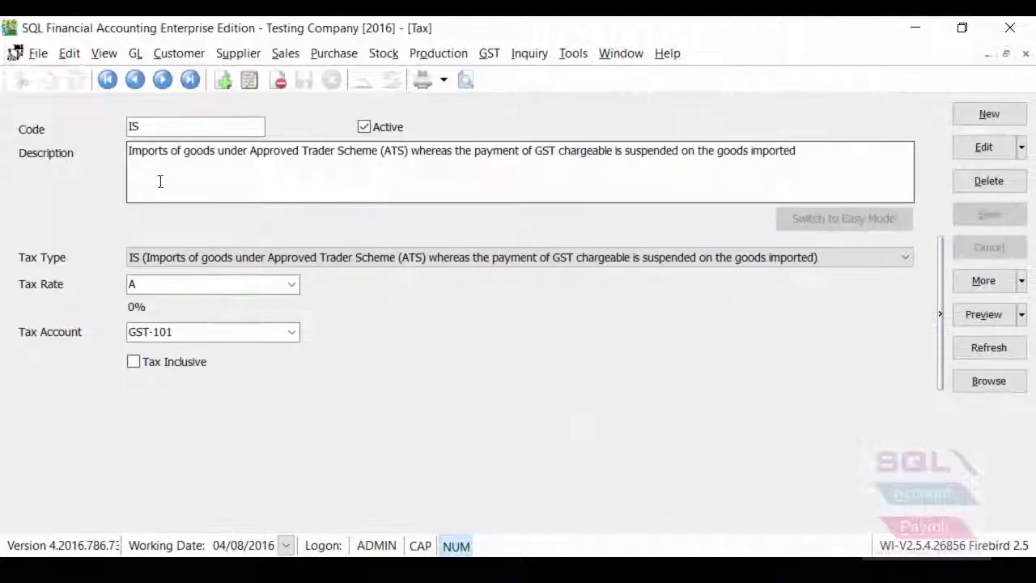
{"action": "left_click", "coordinate": [964, 378]}
{"action": "double_click", "coordinate": [66, 281]}
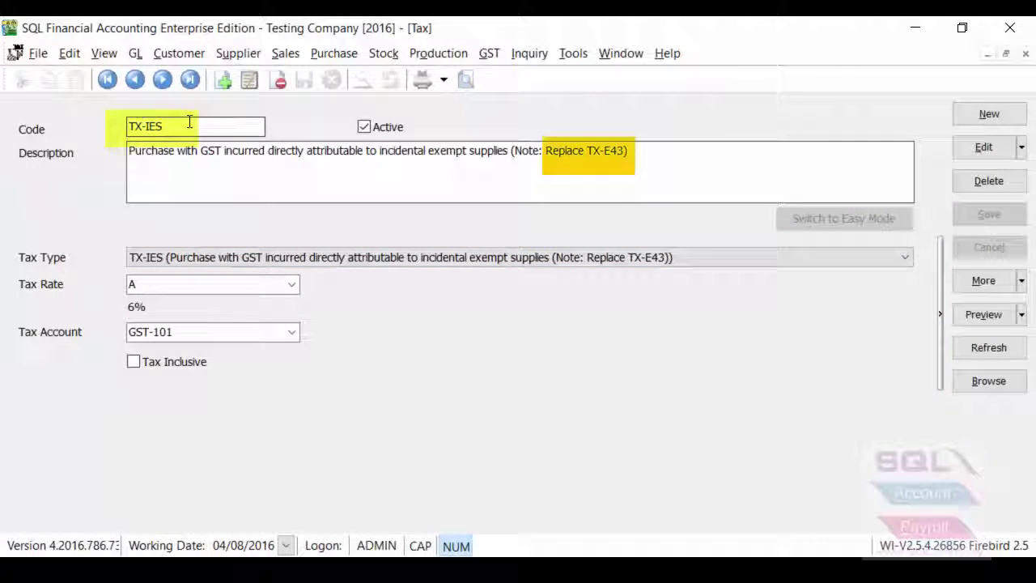
{"action": "left_click_drag", "start_coordinate": [189, 123], "coordinate": [96, 129]}
{"action": "left_click", "coordinate": [977, 386]}
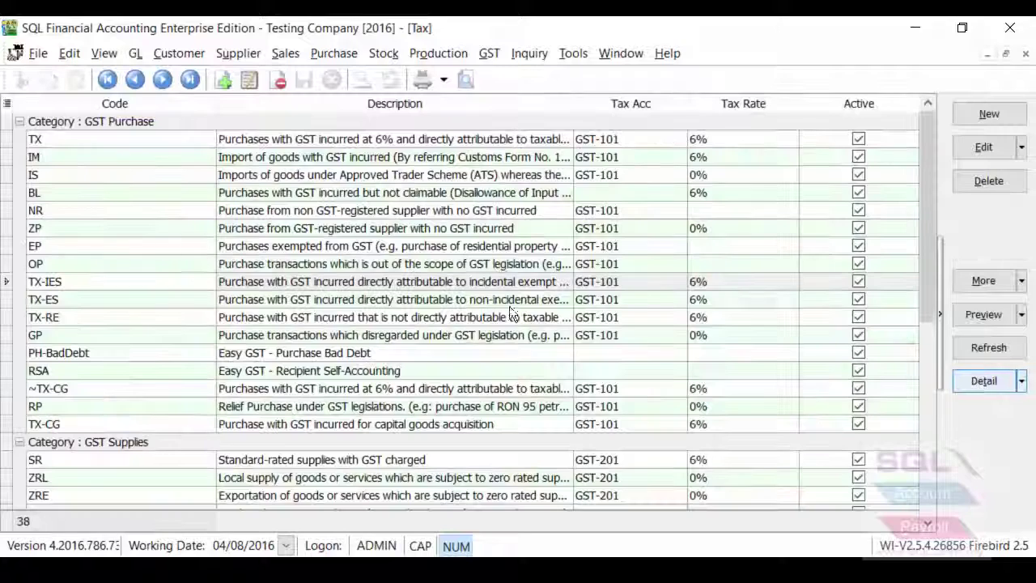
Open the TX-ES purchase tax code, check the replacement note in its description and return to the list
{"action": "double_click", "coordinate": [88, 298]}
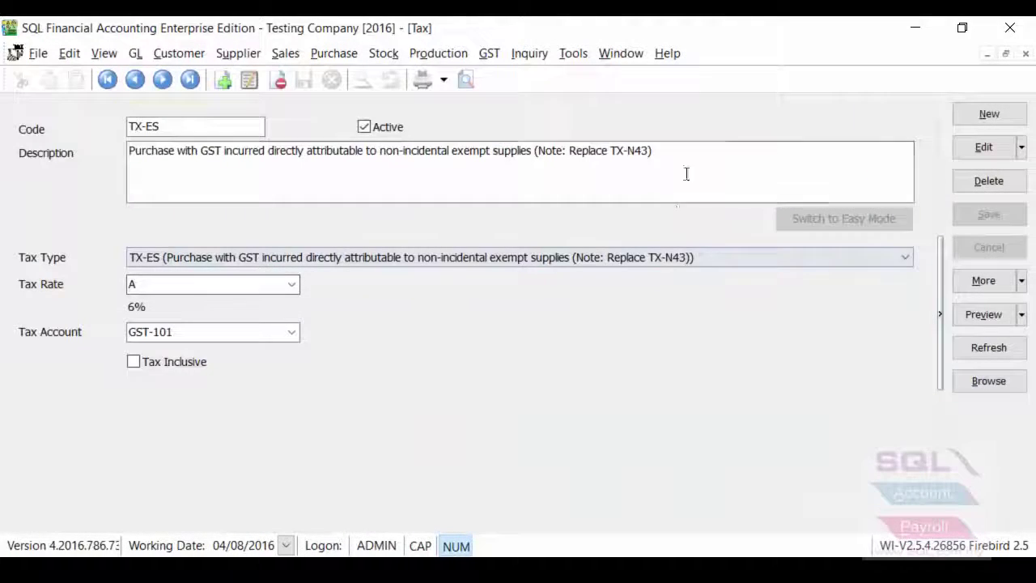
{"action": "left_click_drag", "start_coordinate": [653, 151], "coordinate": [575, 150]}
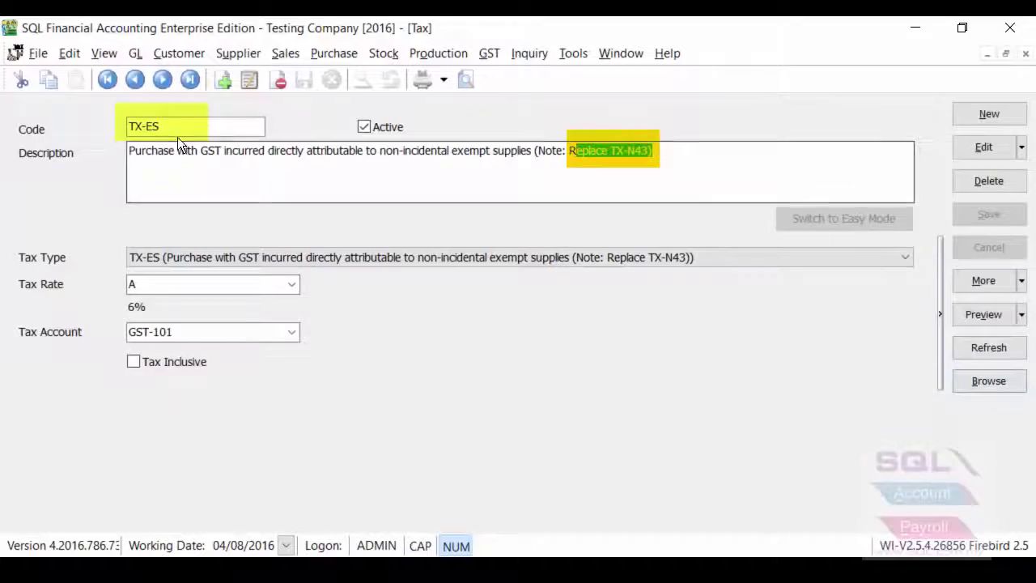
{"action": "left_click", "coordinate": [987, 385]}
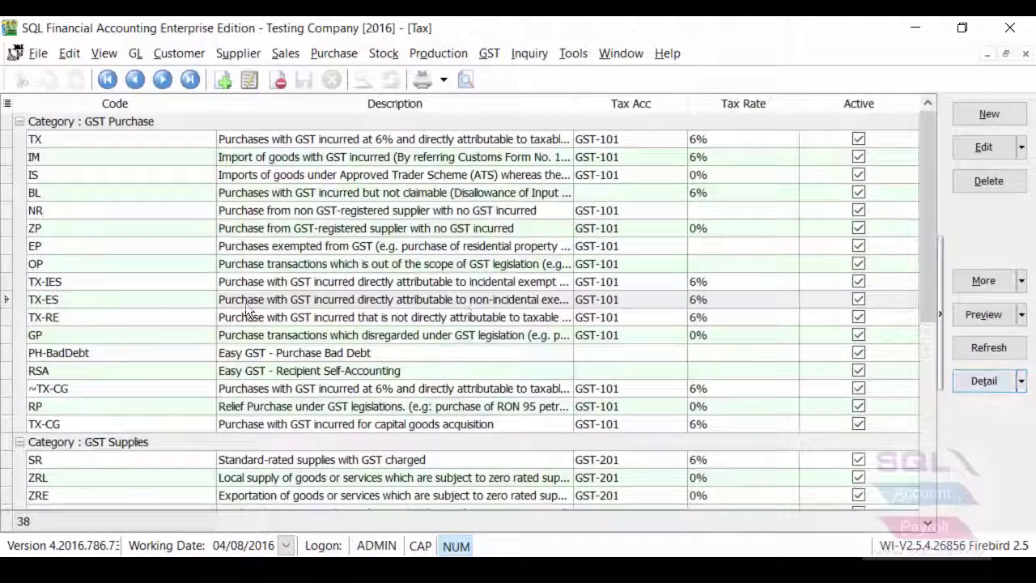
Locate the TX-CG entry among the purchase codes and the ZDA entry among the supply codes
{"action": "scroll", "coordinate": [235, 312], "scroll_direction": "down", "scroll_amount": 2}
{"action": "left_click", "coordinate": [268, 318]}
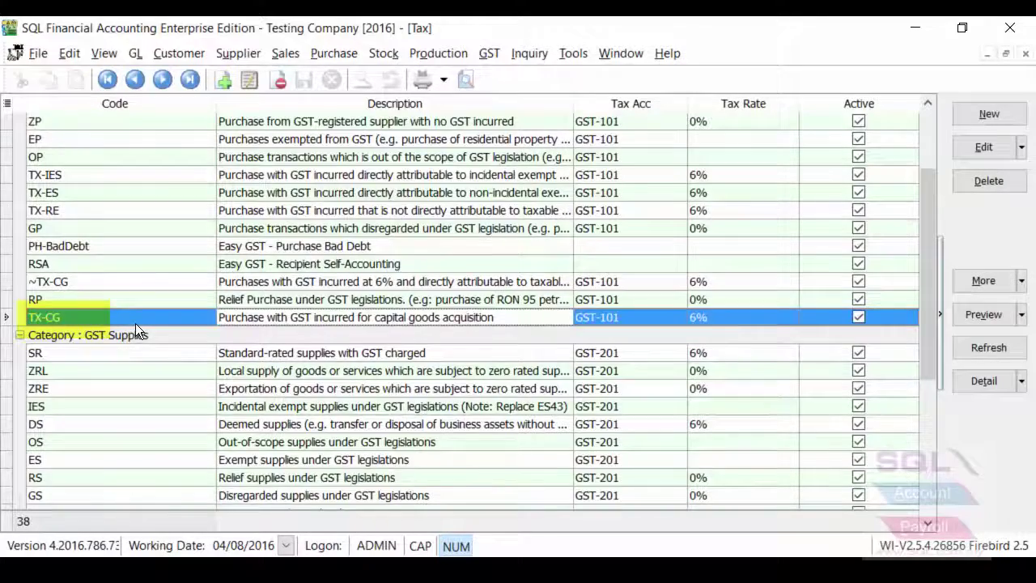
{"action": "scroll", "coordinate": [135, 323], "scroll_direction": "down", "scroll_amount": 2}
{"action": "left_click", "coordinate": [110, 422]}
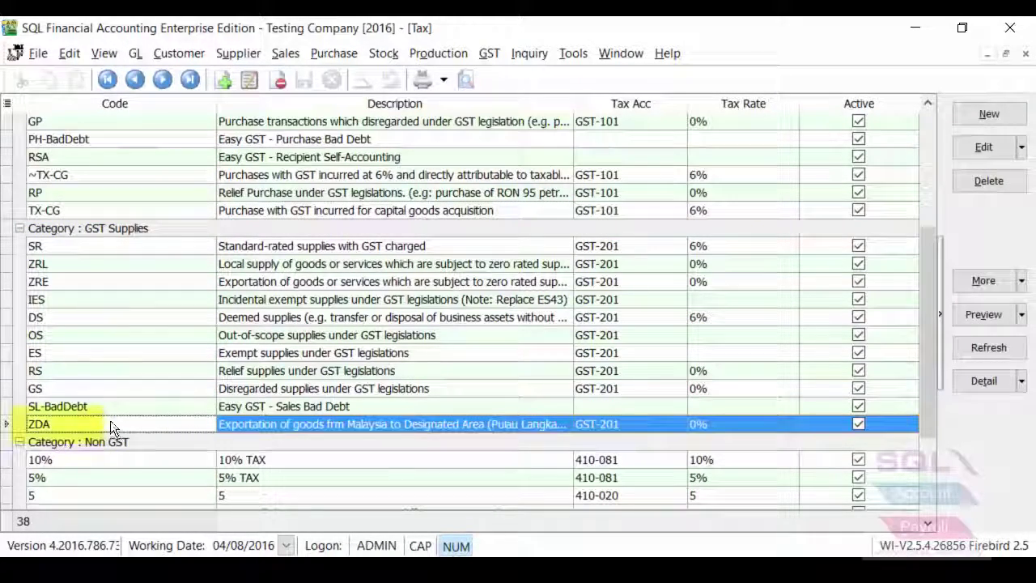
Open the IES supply tax code, check the replacement note in its description and look through the tax list again
{"action": "left_click", "coordinate": [102, 300]}
{"action": "double_click", "coordinate": [103, 301]}
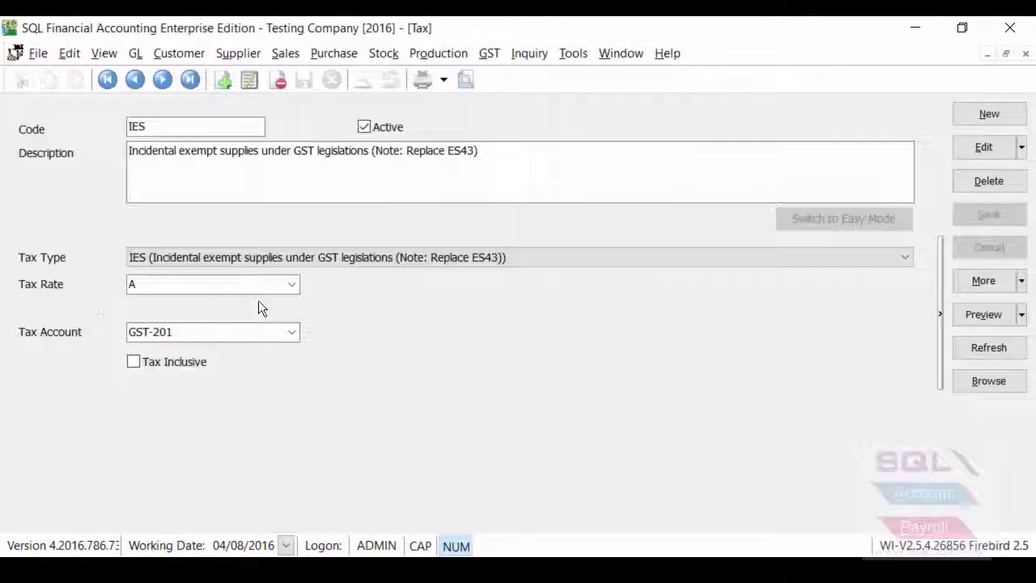
{"action": "left_click_drag", "start_coordinate": [479, 160], "coordinate": [448, 157]}
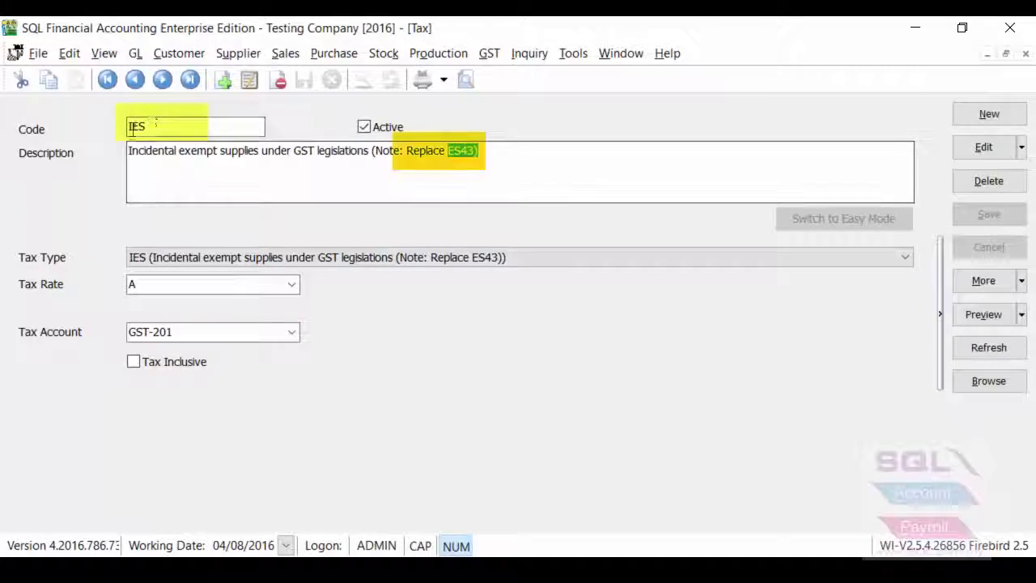
{"action": "left_click_drag", "start_coordinate": [151, 127], "coordinate": [100, 127]}
{"action": "left_click", "coordinate": [979, 381]}
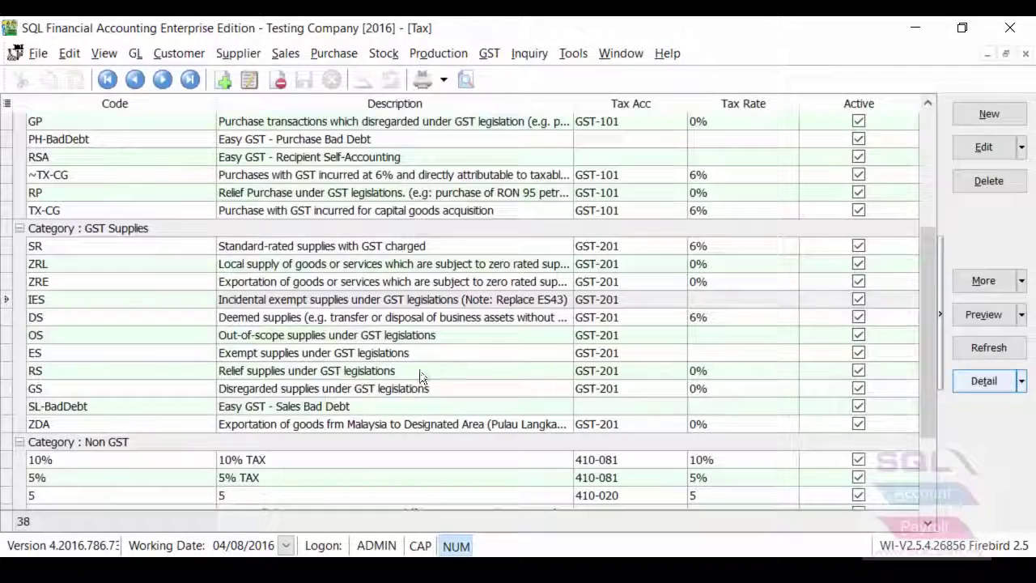
{"action": "scroll", "coordinate": [327, 372], "scroll_direction": "down", "scroll_amount": 3}
{"action": "scroll", "coordinate": [348, 368], "scroll_direction": "up", "scroll_amount": 5}
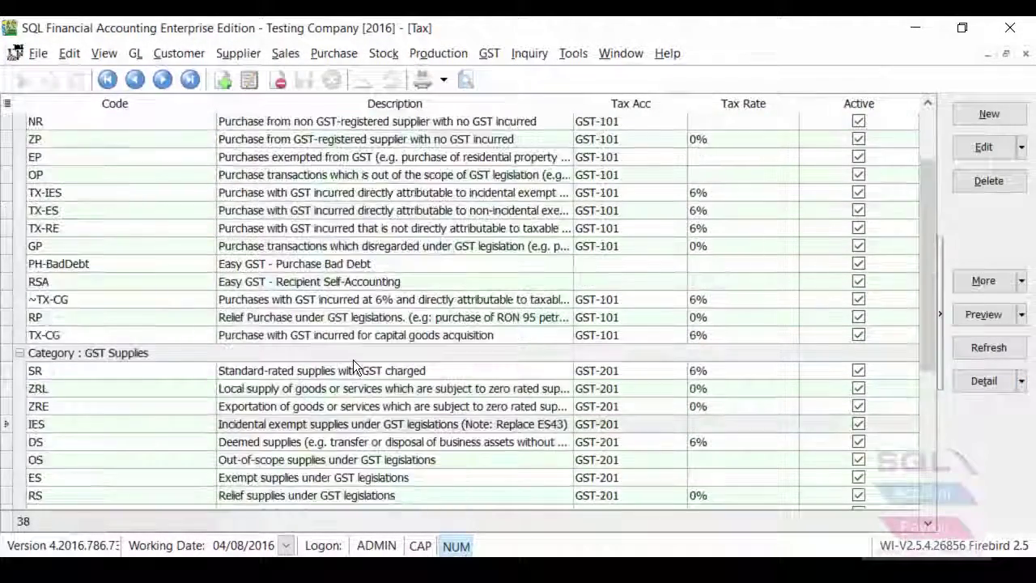
Open the sales invoice dated 27/06/2016 for Alpha & Beta Computer and check the tax code on its E-T10s line
{"action": "left_click", "coordinate": [277, 54]}
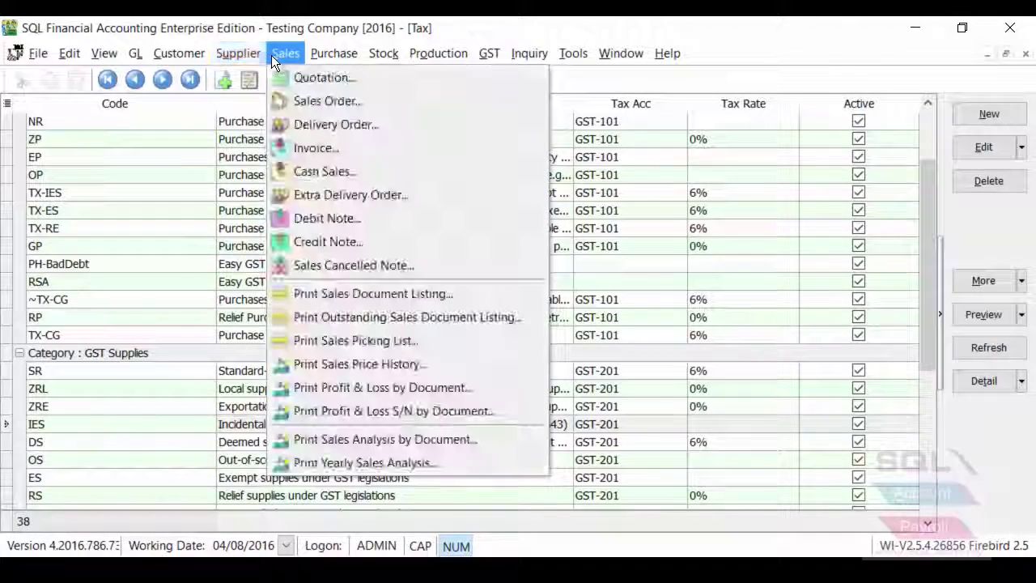
{"action": "left_click", "coordinate": [309, 151]}
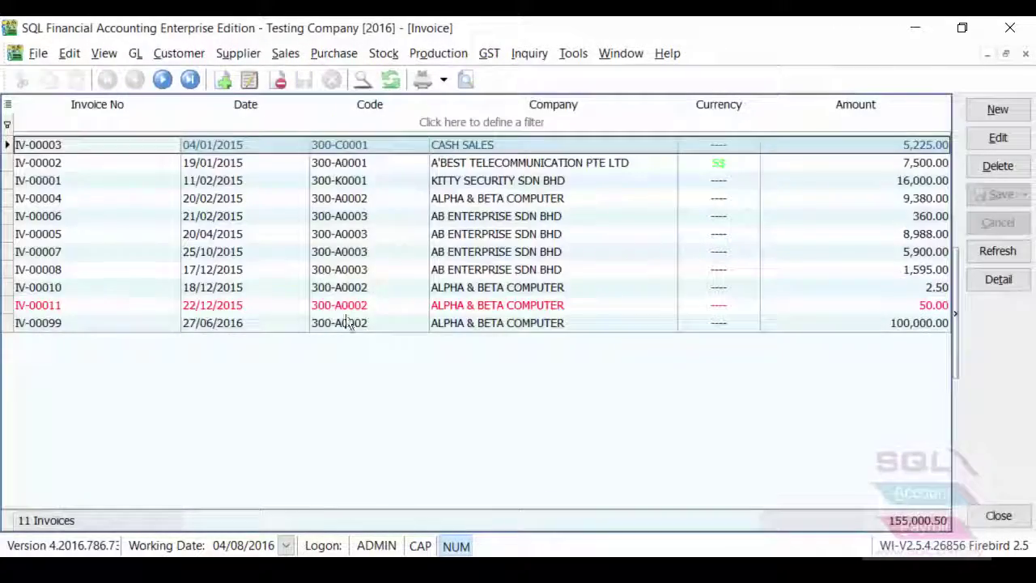
{"action": "double_click", "coordinate": [346, 325]}
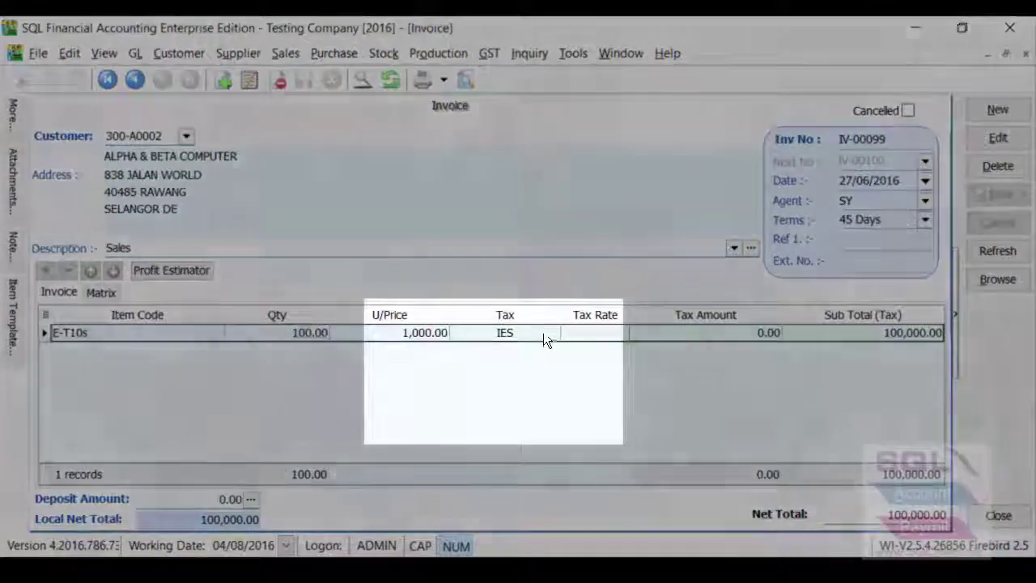
Look up the E-T10s line's tax code in the list of available supply codes and highlight the code
{"action": "left_click", "coordinate": [543, 332]}
{"action": "left_click", "coordinate": [552, 333]}
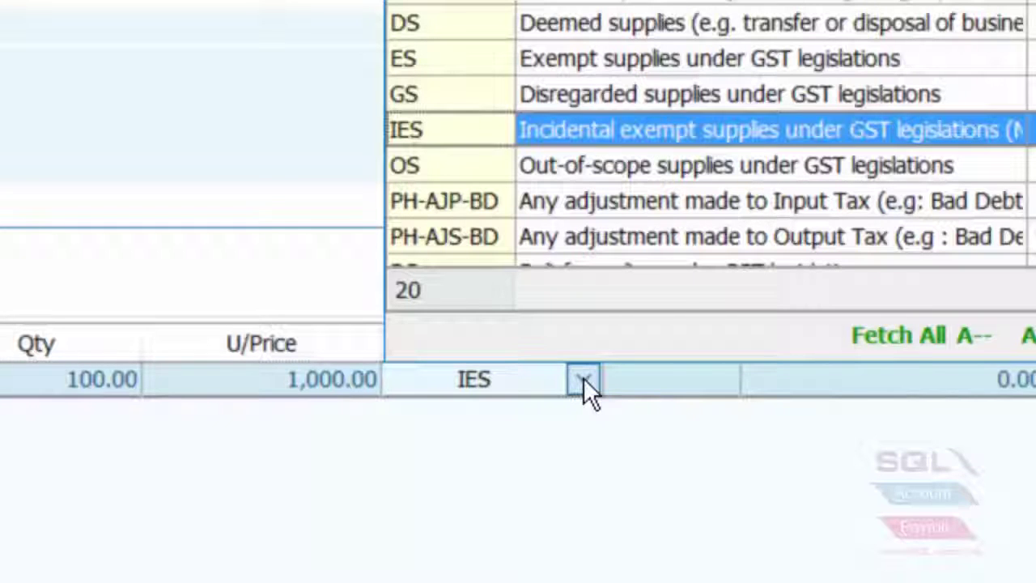
{"action": "left_click", "coordinate": [540, 381]}
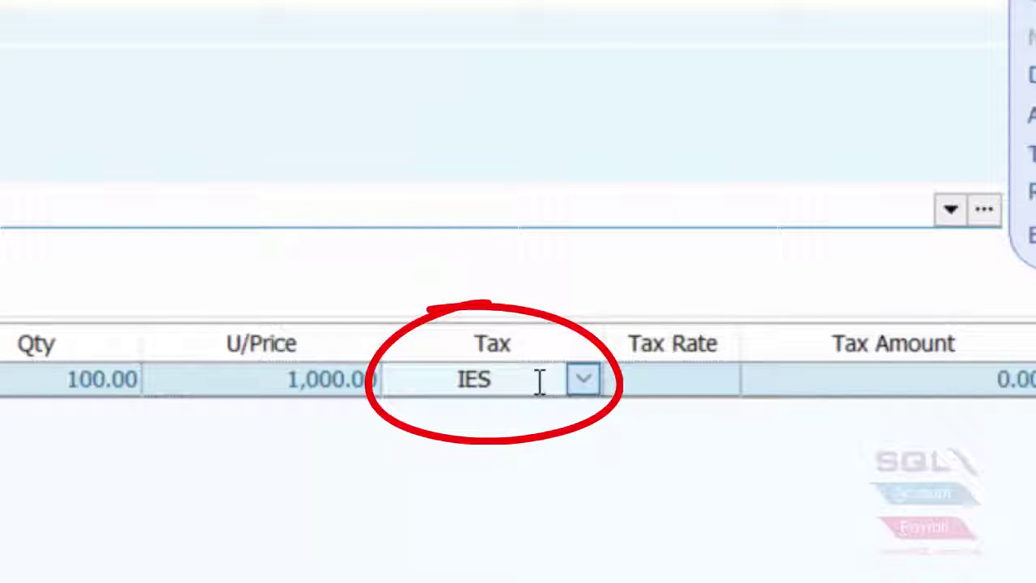
{"action": "left_click_drag", "start_coordinate": [540, 380], "coordinate": [374, 382]}
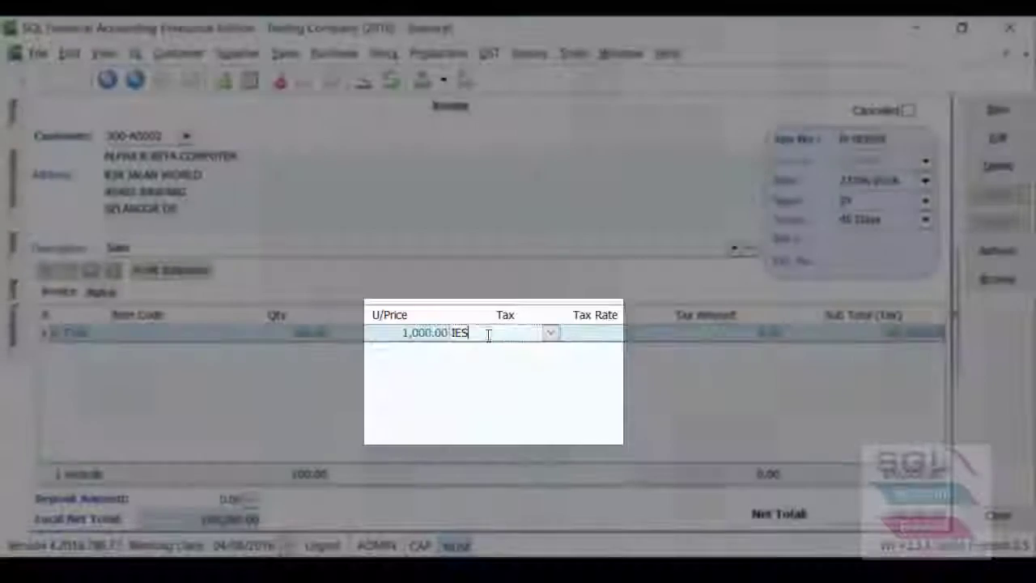
Open the purchase invoice dated 27/06/2016 for Celcom (M) Communication Bhd and check the tax codes on its E-T10s and E-T18s lines
{"action": "left_click", "coordinate": [321, 53]}
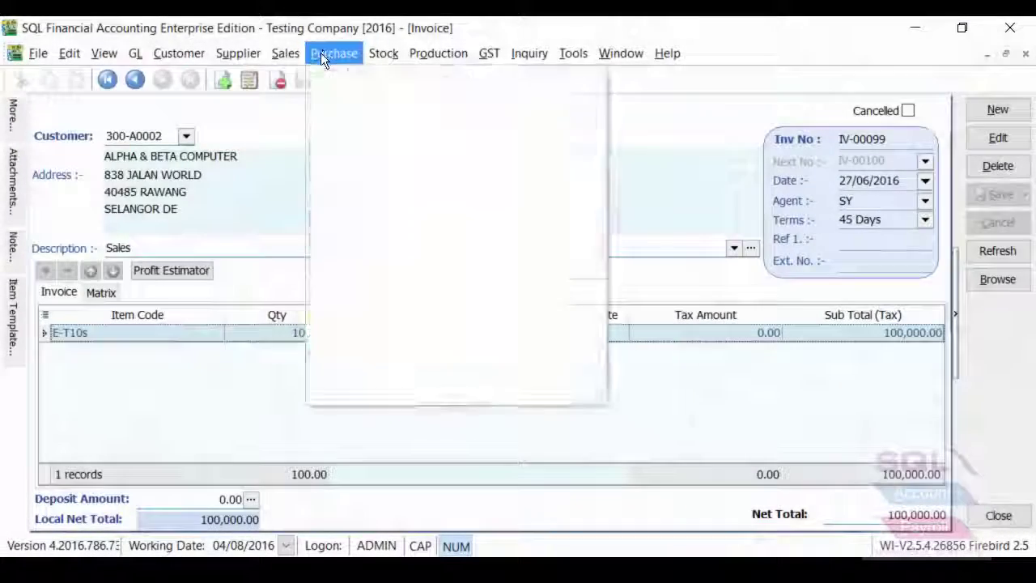
{"action": "left_click", "coordinate": [402, 154]}
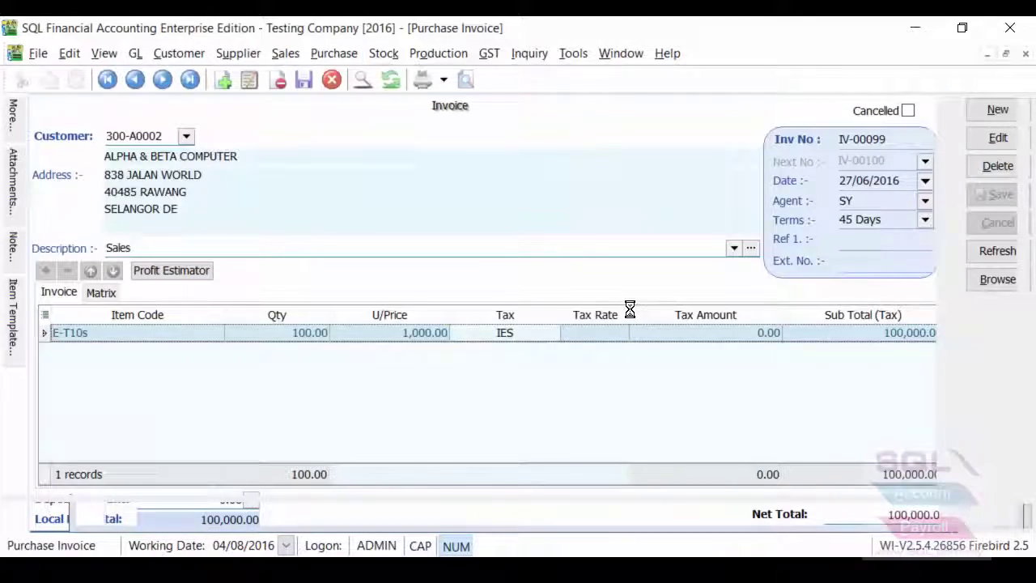
{"action": "double_click", "coordinate": [502, 235]}
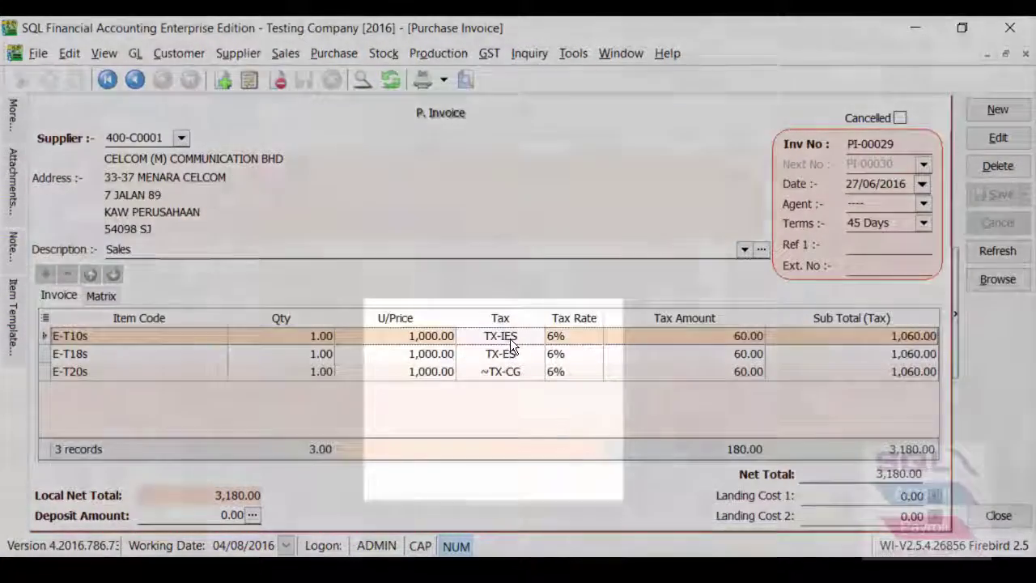
{"action": "left_click", "coordinate": [528, 339]}
{"action": "left_click", "coordinate": [533, 337]}
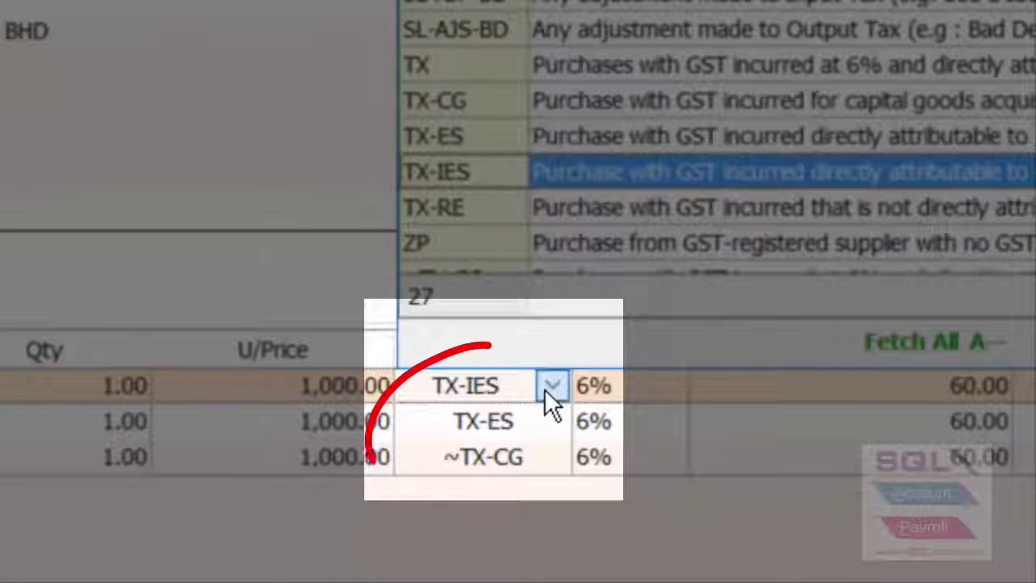
{"action": "left_click", "coordinate": [547, 426]}
{"action": "left_click", "coordinate": [554, 426]}
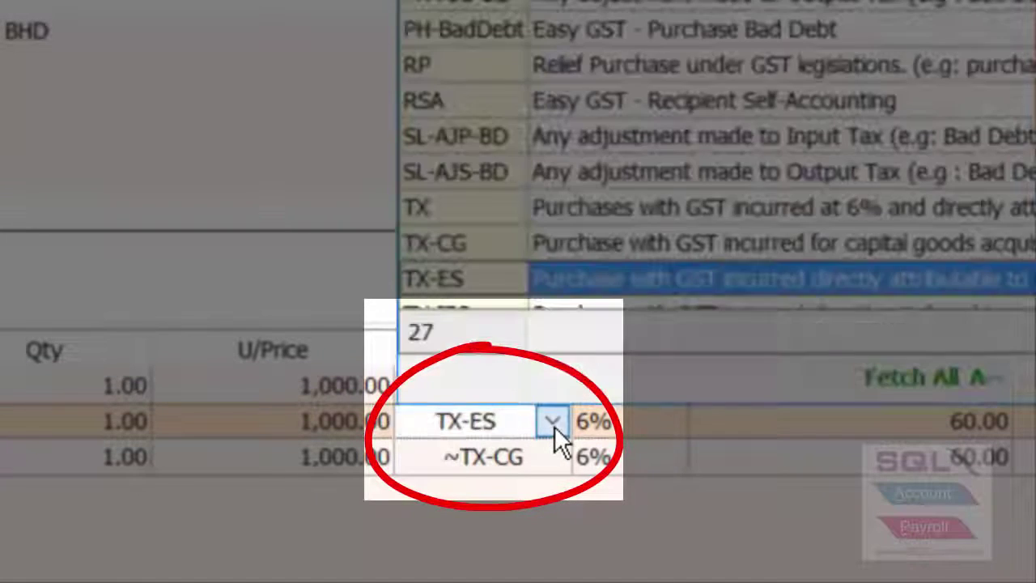
Examine the tax code on the purchase invoice's E-T20s line, highlighting the whole code and its tilde prefix
{"action": "left_click", "coordinate": [546, 460]}
{"action": "left_click", "coordinate": [546, 460]}
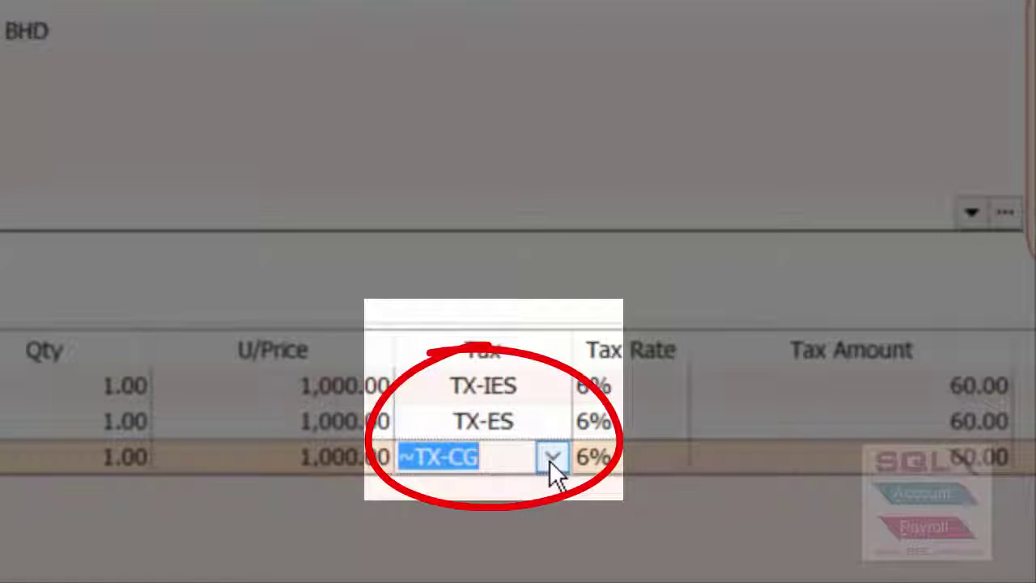
{"action": "left_click_drag", "start_coordinate": [518, 458], "coordinate": [408, 470]}
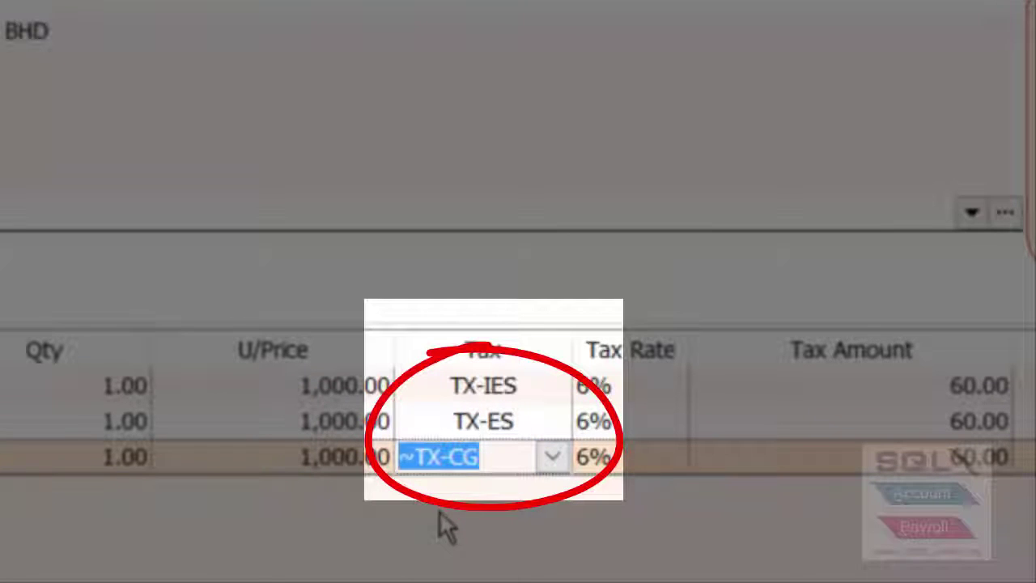
{"action": "left_click", "coordinate": [481, 457]}
{"action": "left_click_drag", "start_coordinate": [481, 457], "coordinate": [419, 458]}
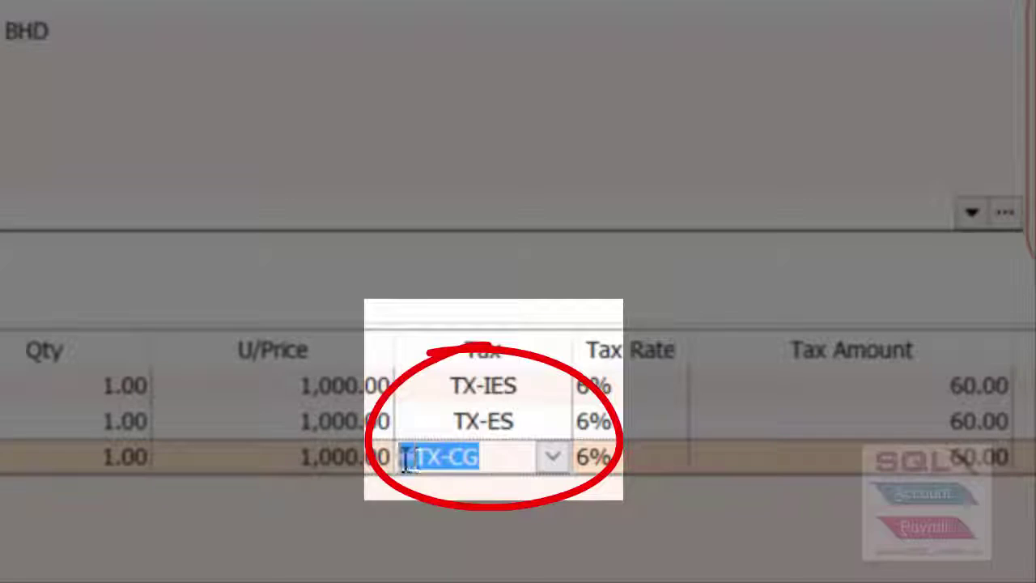
{"action": "left_click", "coordinate": [411, 458]}
{"action": "key", "text": "shift+Right"}
{"action": "key", "text": "shift+Right"}
{"action": "key", "text": "shift+Right"}
{"action": "key", "text": "shift+Right"}
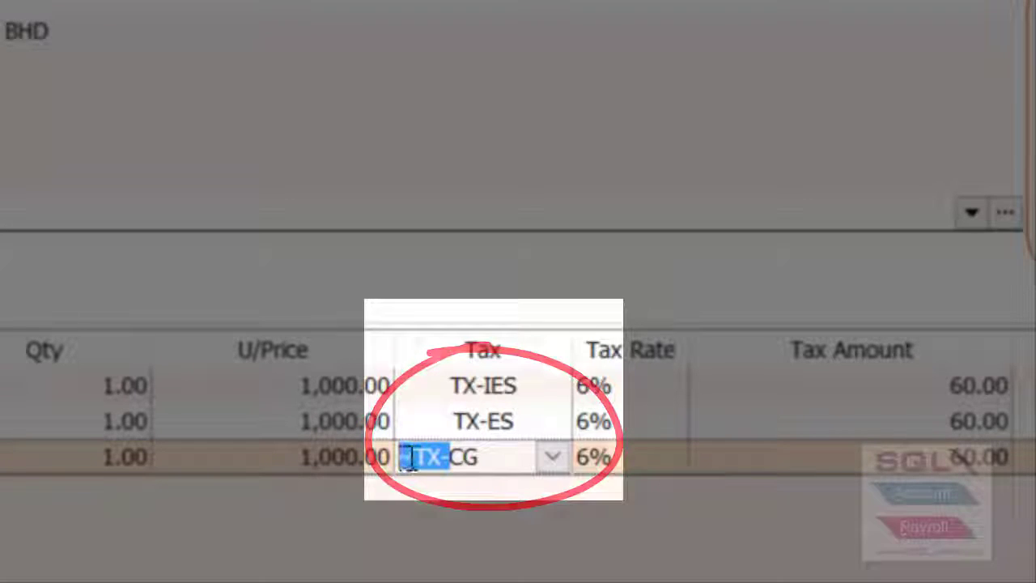
{"action": "left_click", "coordinate": [410, 458]}
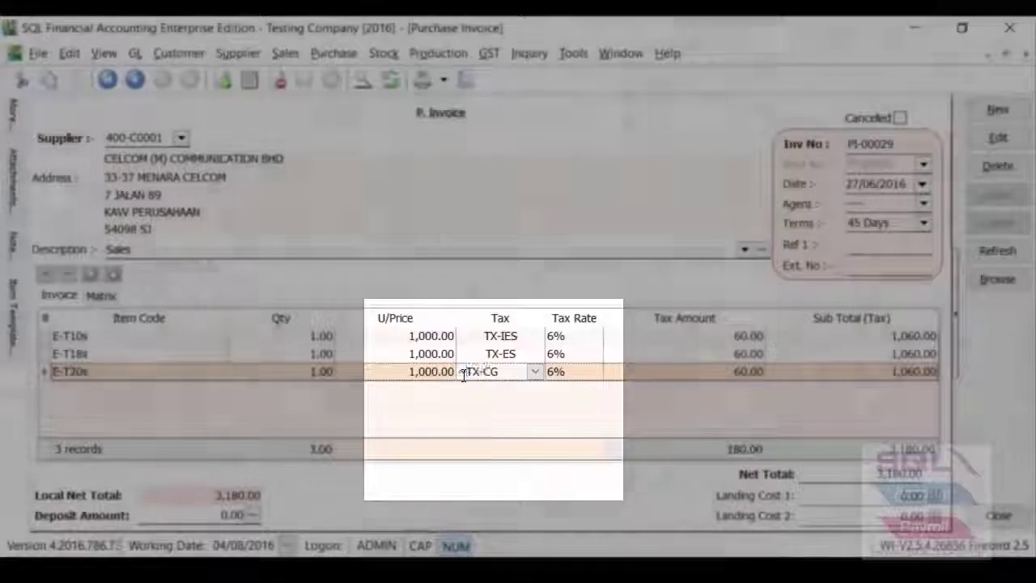
{"action": "key", "text": "shift+Right"}
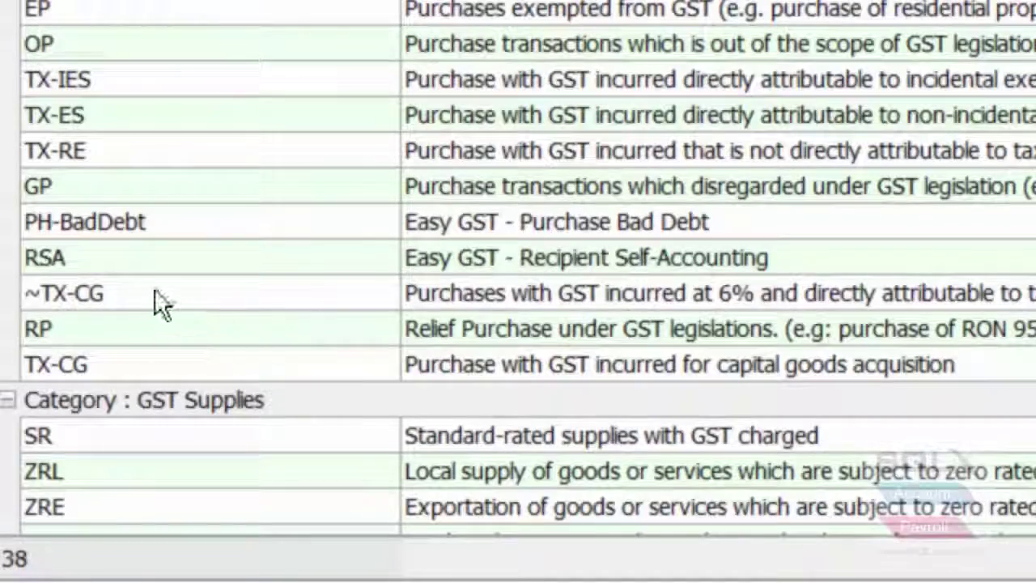
Locate ~TX-CG among the purchase codes in the tax list, run Show Changes and close the list
{"action": "left_click", "coordinate": [377, 284]}
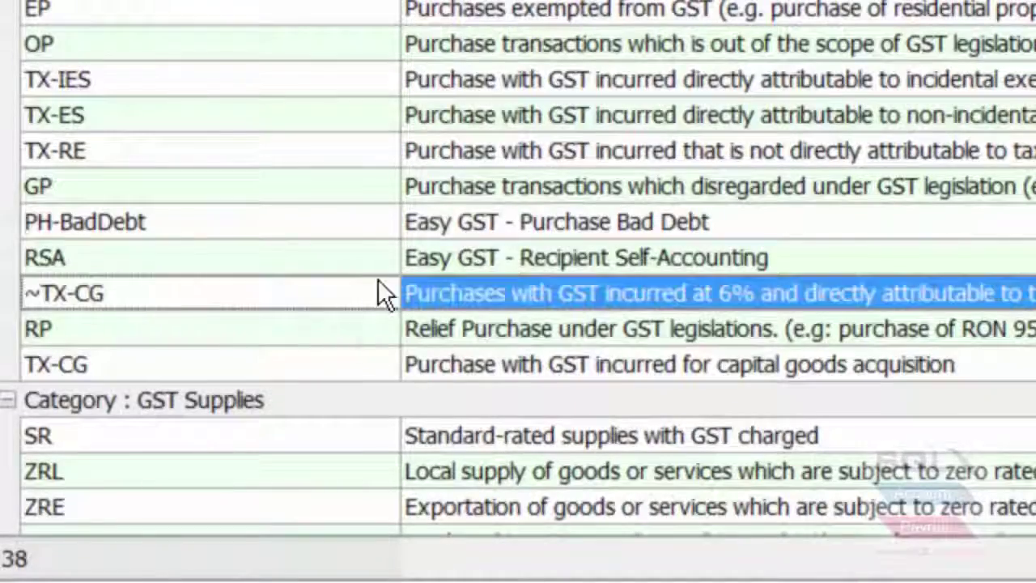
{"action": "scroll", "coordinate": [377, 280], "scroll_direction": "down", "scroll_amount": 2}
{"action": "left_click", "coordinate": [255, 157]}
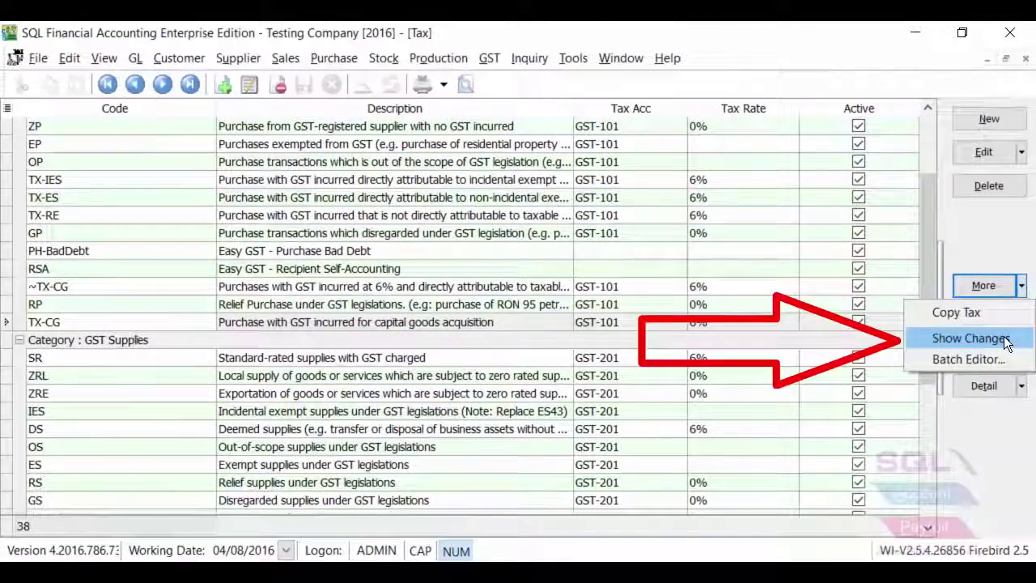
{"action": "left_click", "coordinate": [1004, 339]}
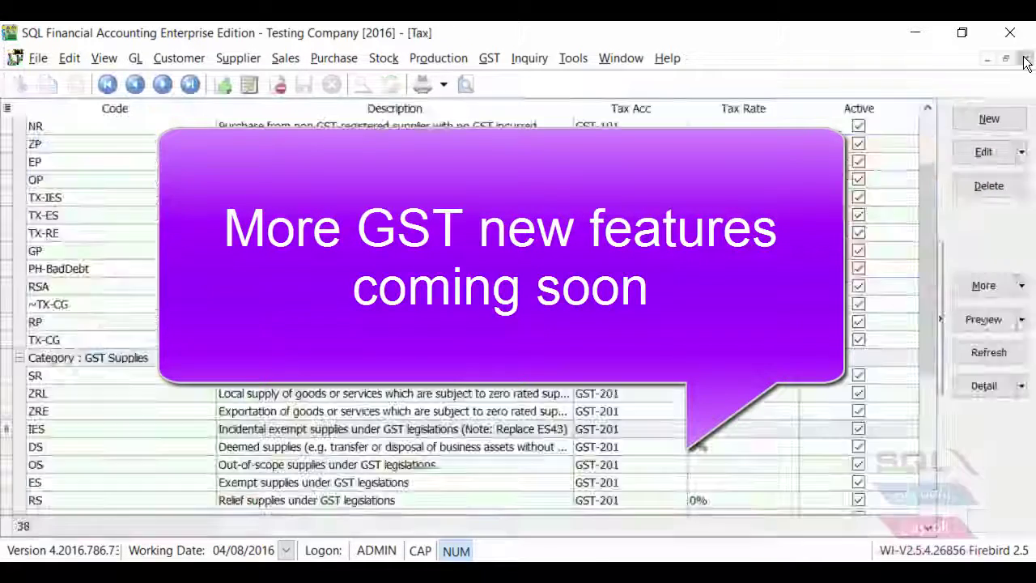
{"action": "left_click", "coordinate": [1026, 60]}
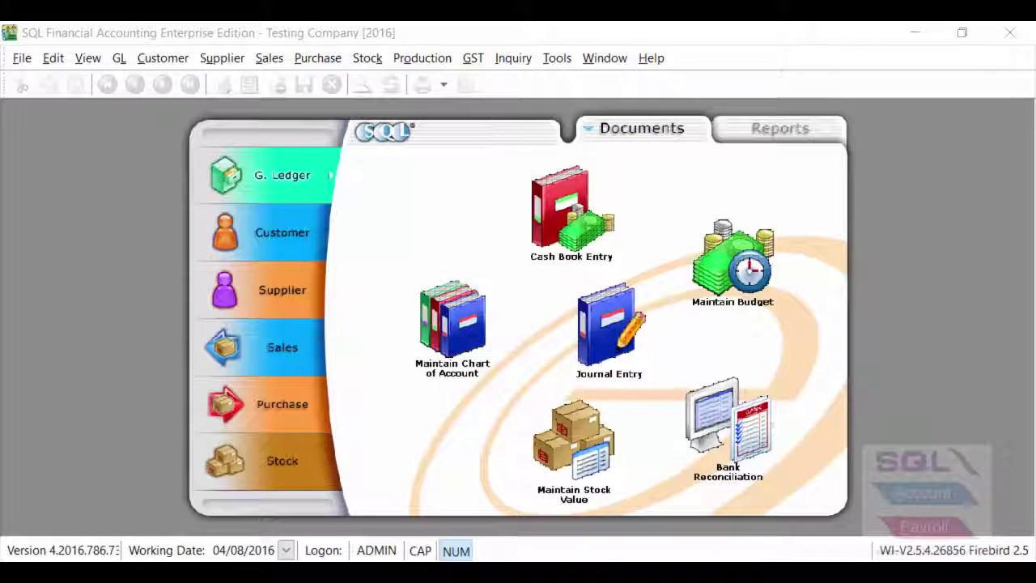
Open the GST return for 01/04/2016 to 30/06/2016 and generate its GST Audit File (GAF)
{"action": "left_click", "coordinate": [473, 59]}
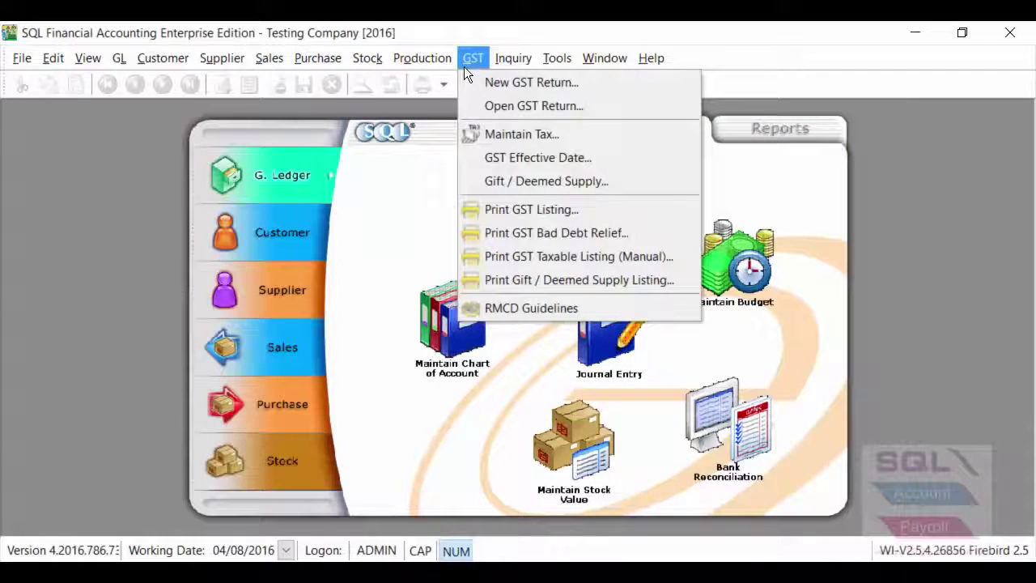
{"action": "left_click", "coordinate": [483, 105]}
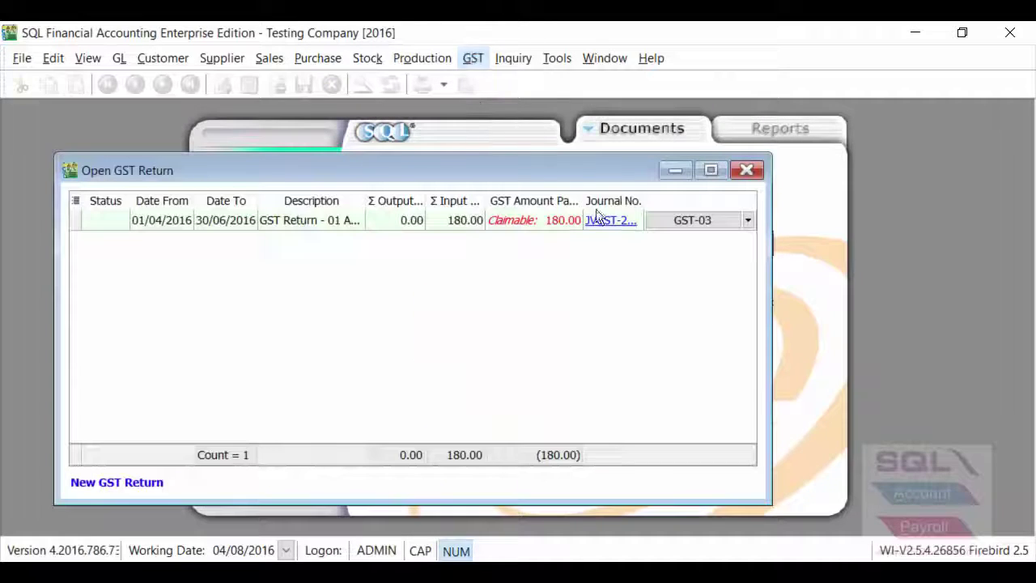
{"action": "left_click", "coordinate": [748, 221]}
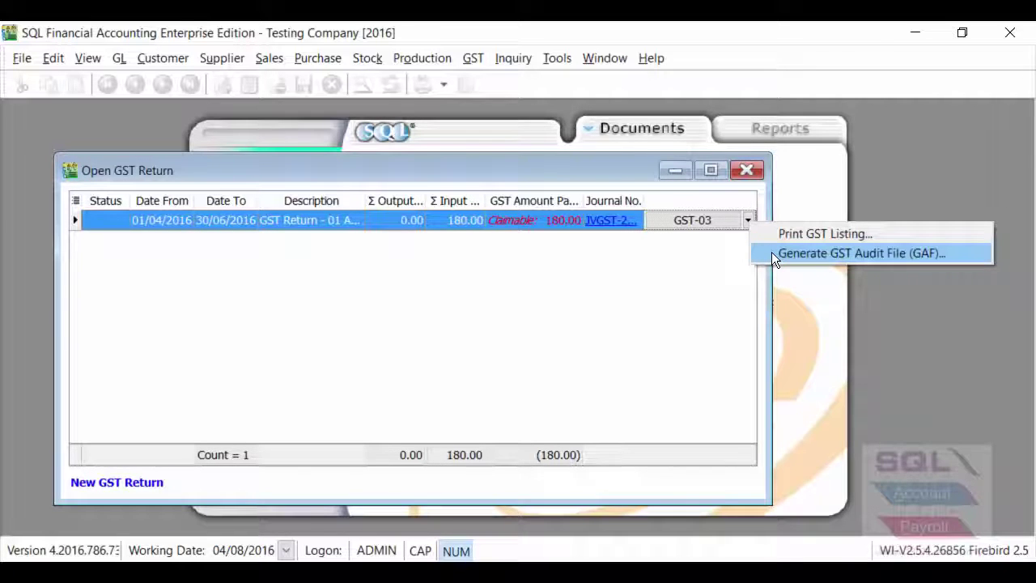
{"action": "left_click", "coordinate": [773, 253]}
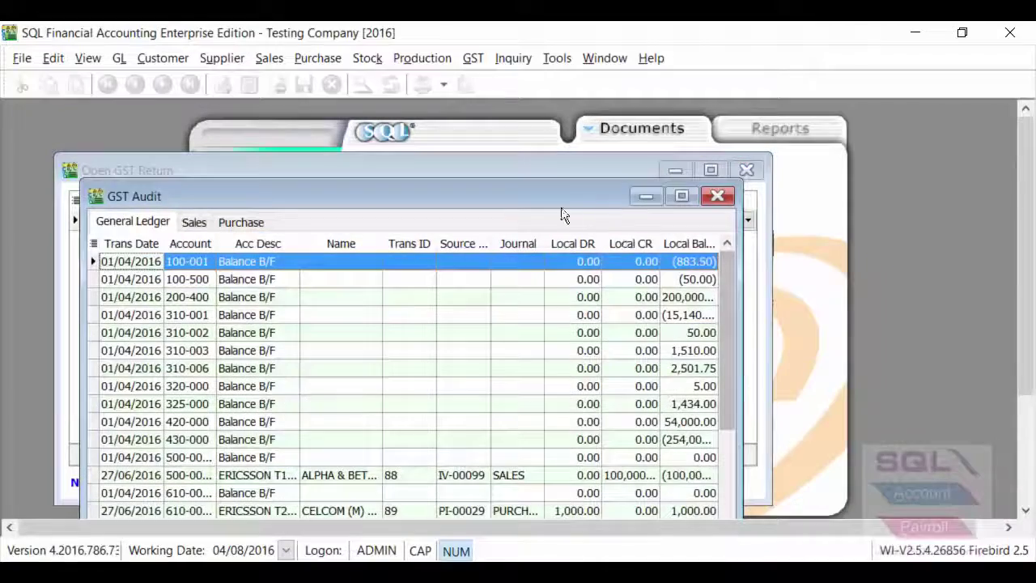
Reposition and shorten the GST Audit window, and start saving the audit data as a text file
{"action": "left_click_drag", "start_coordinate": [560, 196], "coordinate": [597, 137]}
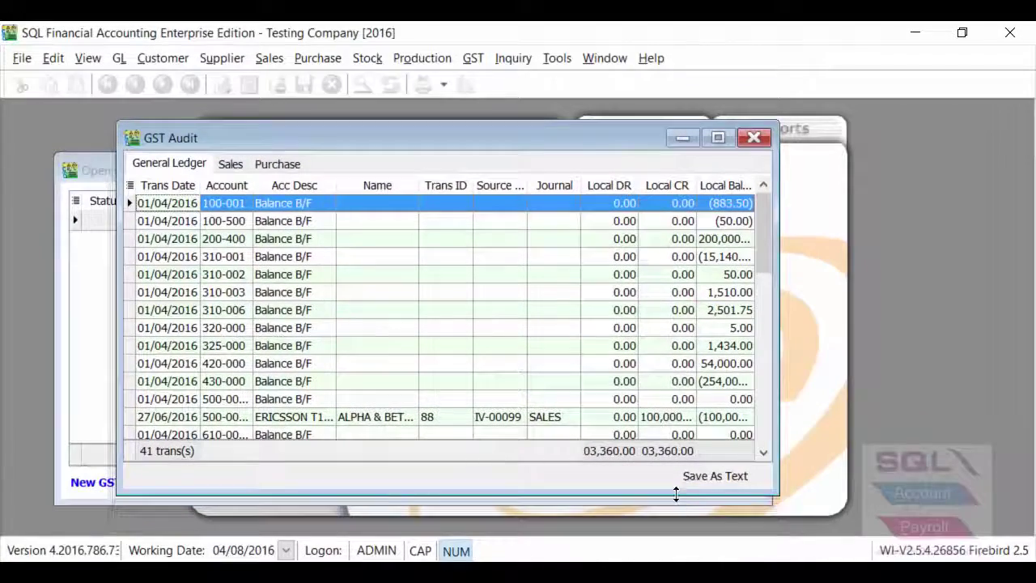
{"action": "left_click_drag", "start_coordinate": [675, 493], "coordinate": [682, 364]}
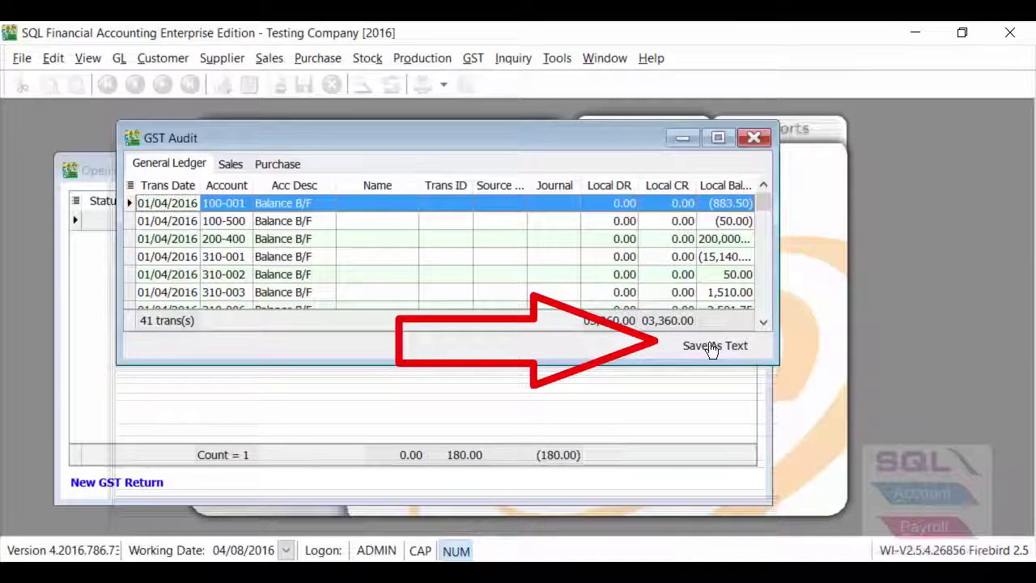
{"action": "left_click", "coordinate": [715, 346]}
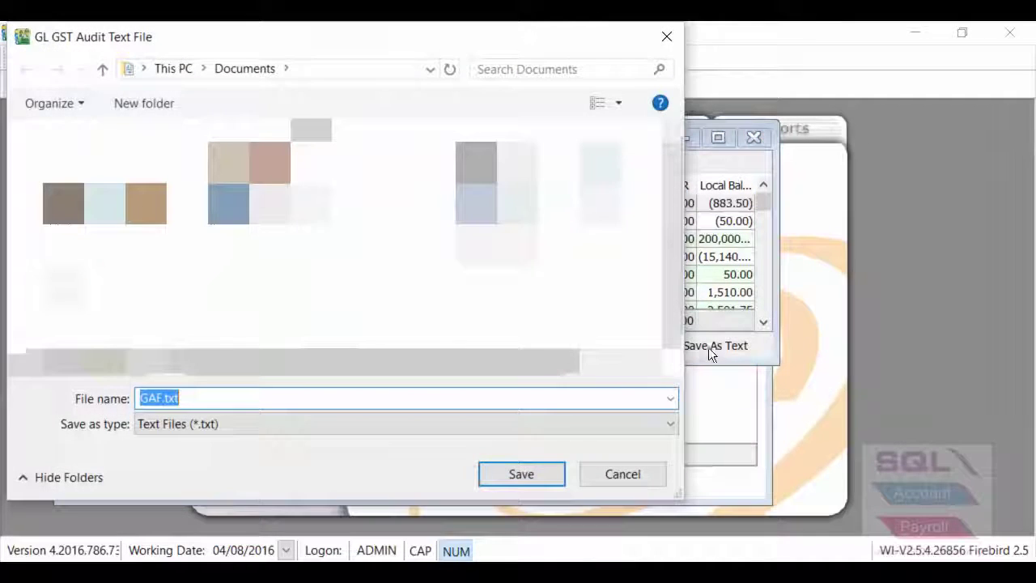